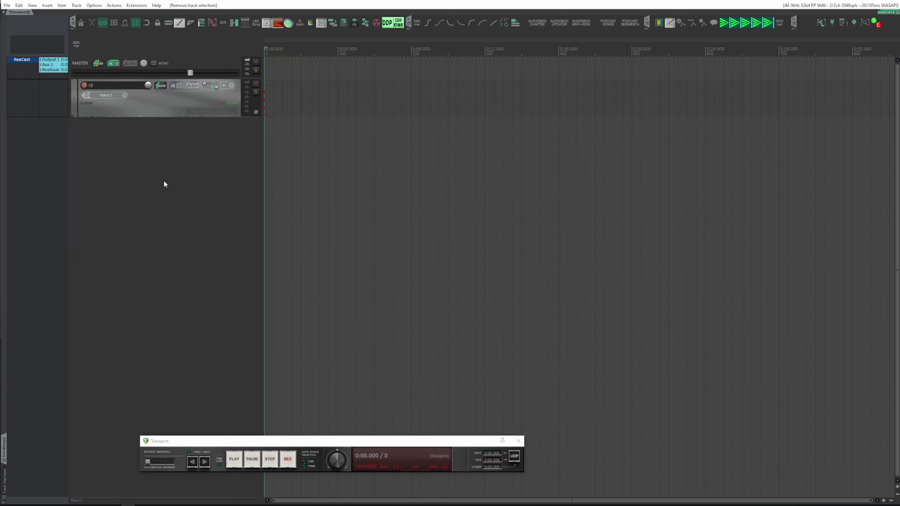
Step: Insert the Raum reverb on Track 1 from the reverb screenshot panel, then close the panel
{"action": "key", "text": "f"}
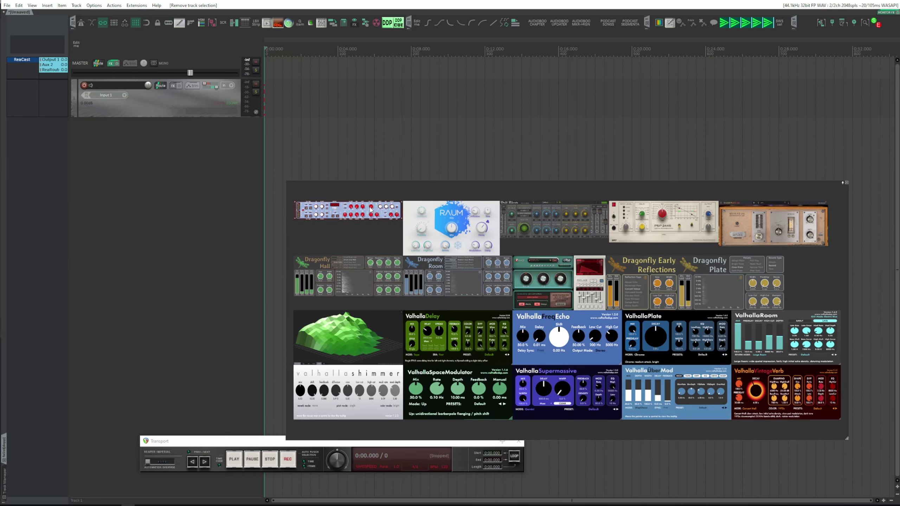
{"action": "left_click", "coordinate": [454, 218]}
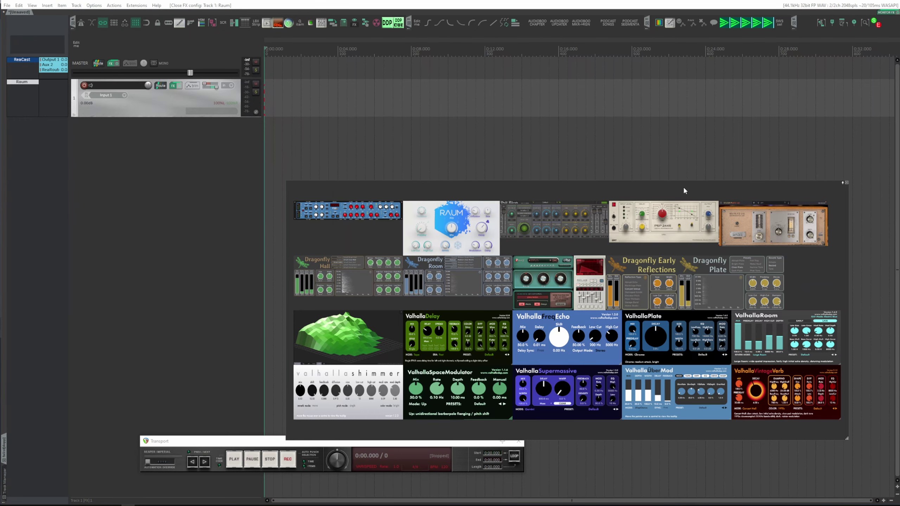
{"action": "key", "text": "Escape"}
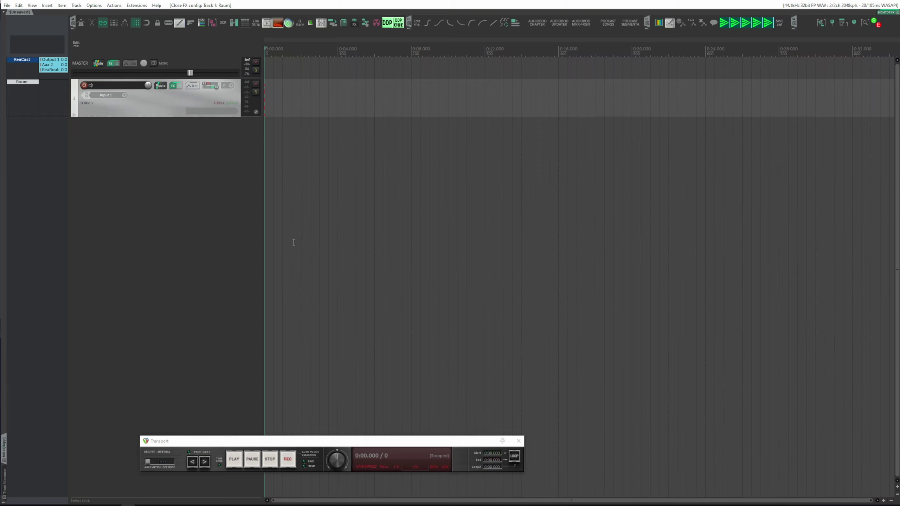
Step: Insert the Cypress TT-15 amp on Track 1 from the amp screenshot panel and move its window aside
{"action": "left_click", "coordinate": [230, 276]}
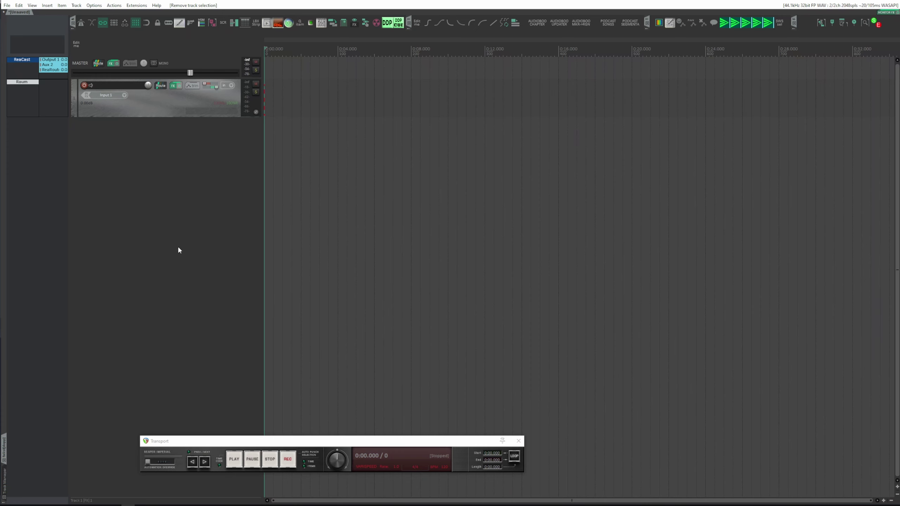
{"action": "key", "text": "f"}
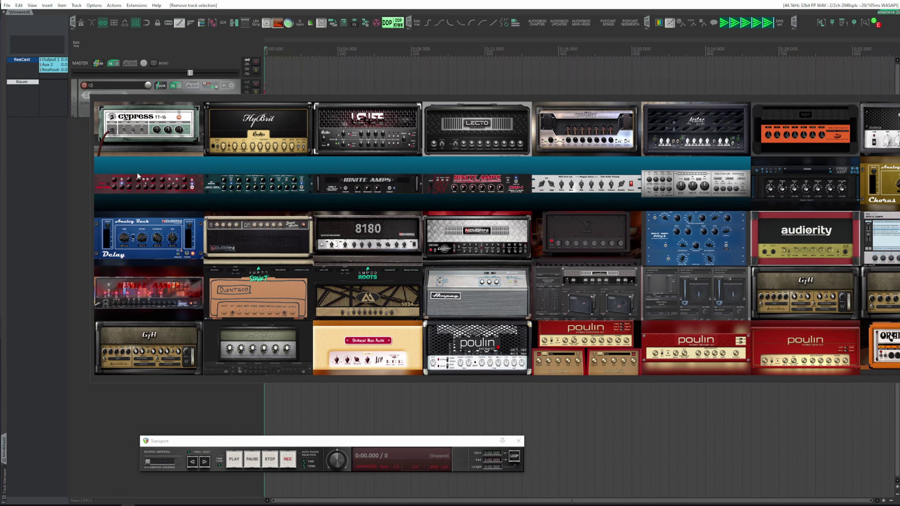
{"action": "left_click", "coordinate": [123, 129]}
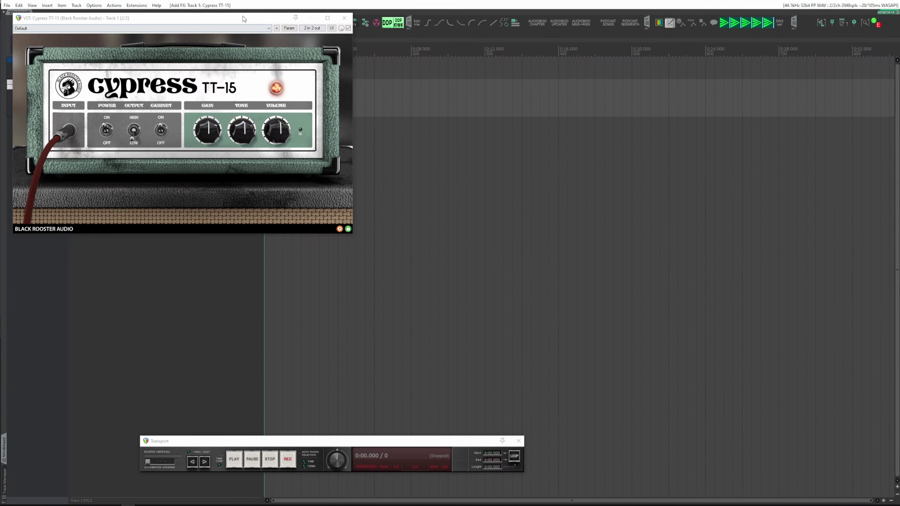
{"action": "left_click_drag", "start_coordinate": [243, 19], "coordinate": [340, 162]}
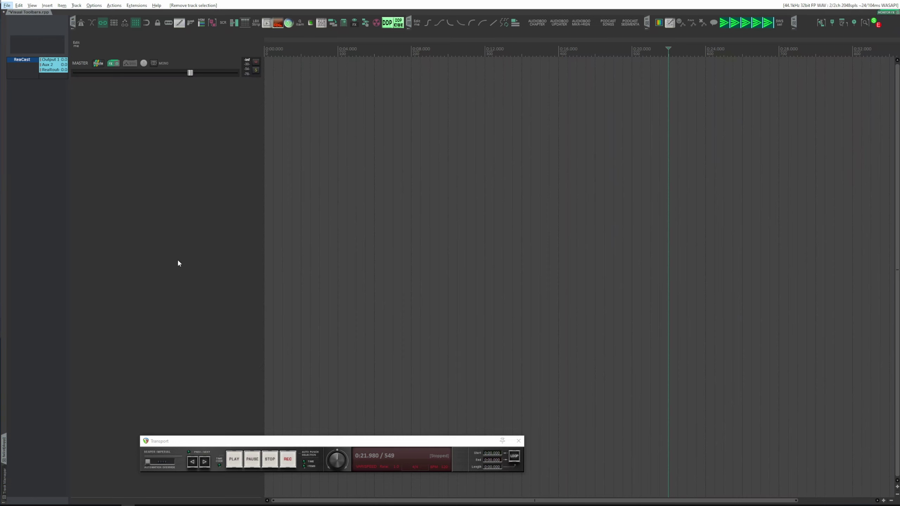
Step: Add a new track, then start and cancel a shortcut for JS: 3-Band EQ in its FX browser
{"action": "double_click", "coordinate": [183, 192]}
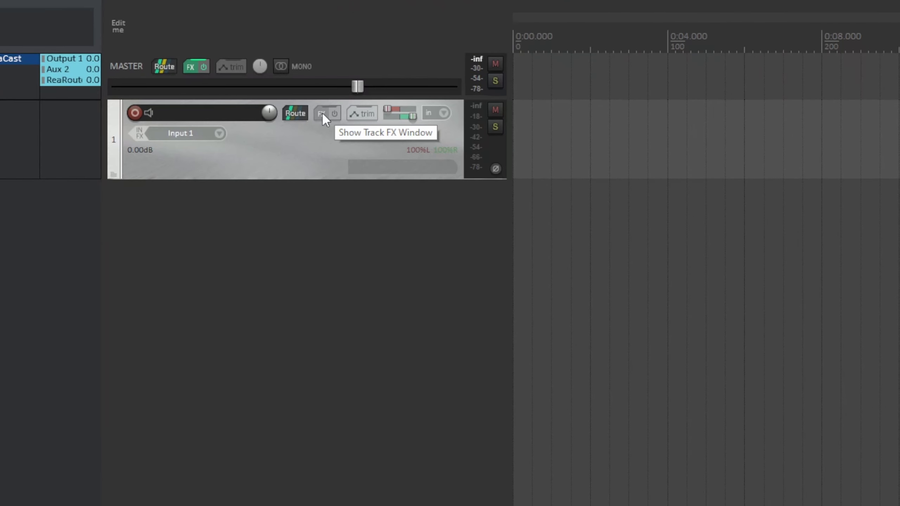
{"action": "left_click", "coordinate": [322, 113]}
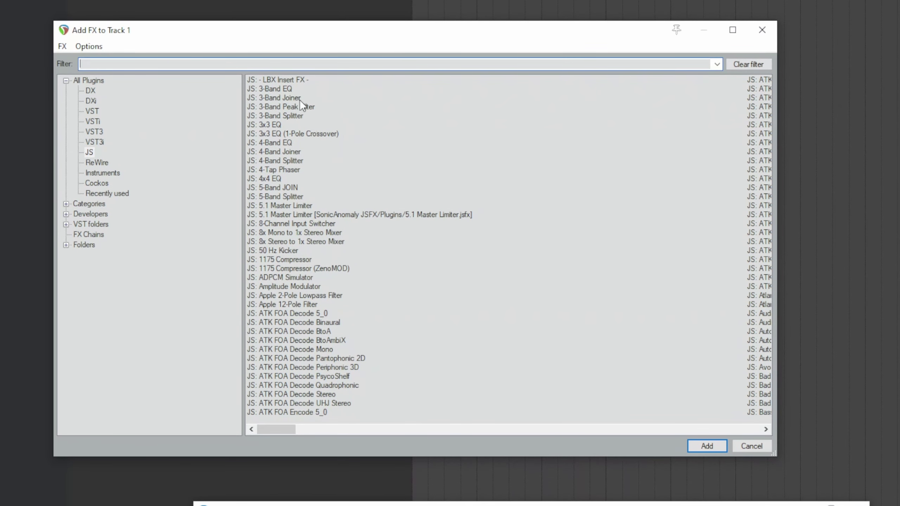
{"action": "left_click", "coordinate": [289, 87]}
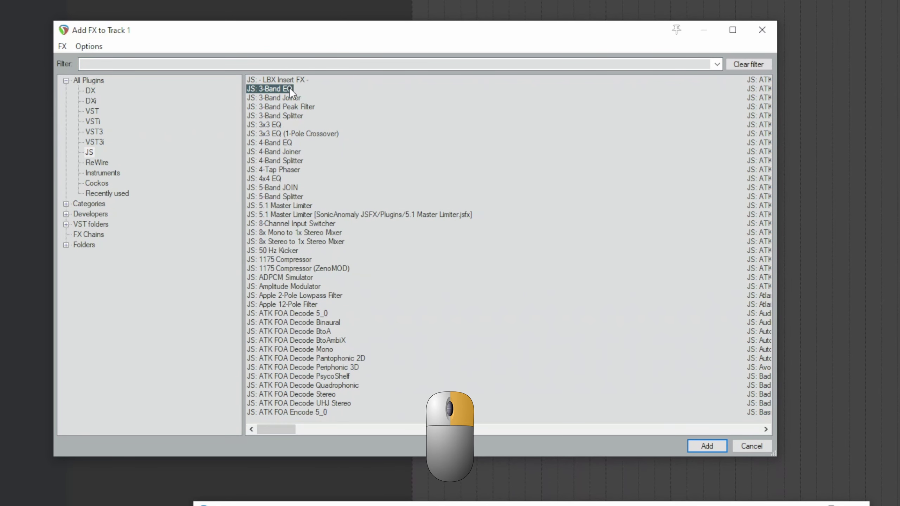
{"action": "right_click", "coordinate": [290, 88]}
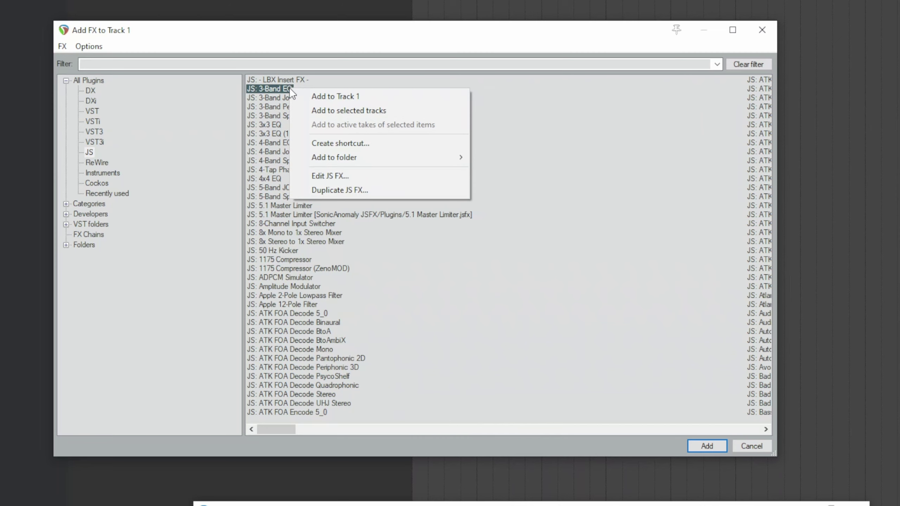
{"action": "left_click", "coordinate": [328, 142]}
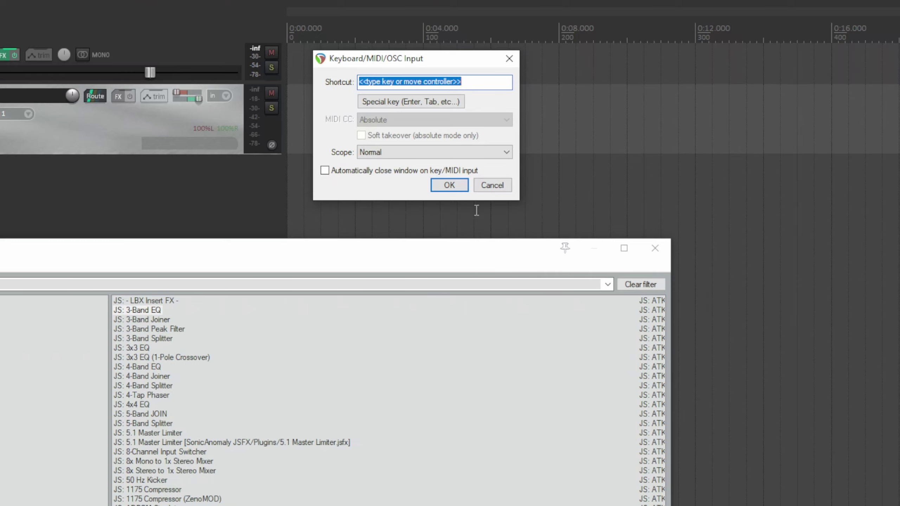
{"action": "left_click", "coordinate": [492, 185]}
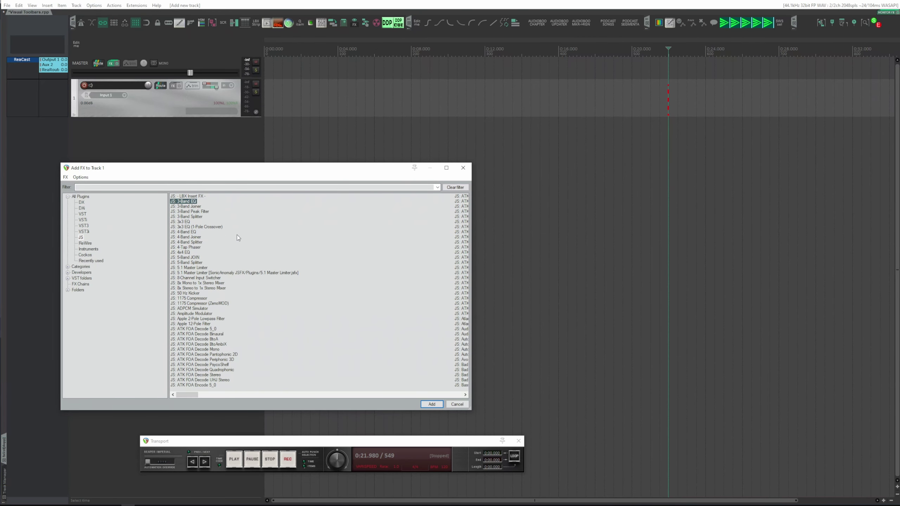
Step: Start and cancel Create shortcut for the 3-Band Joiner and 3-Band Splitter plugins
{"action": "left_click", "coordinate": [194, 207]}
{"action": "right_click", "coordinate": [195, 207]}
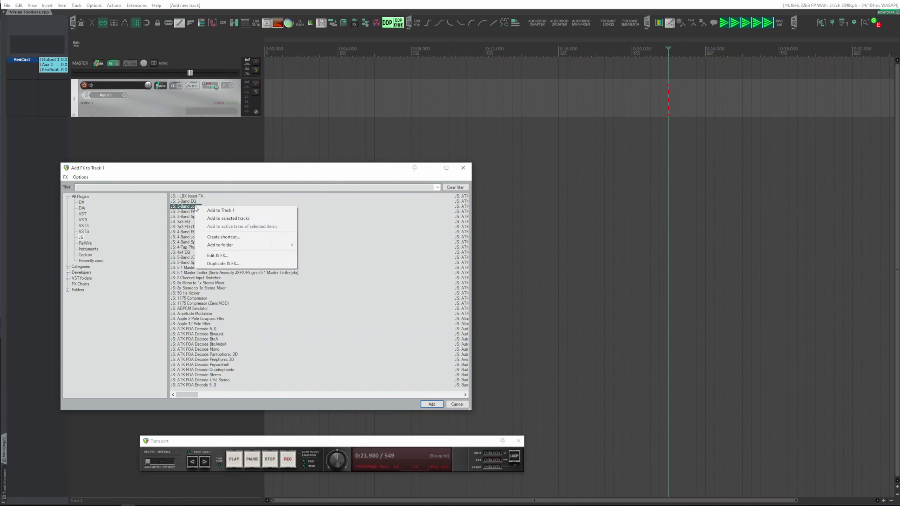
{"action": "left_click", "coordinate": [223, 237]}
{"action": "left_click", "coordinate": [375, 135]}
{"action": "left_click", "coordinate": [183, 217]}
{"action": "right_click", "coordinate": [182, 220]}
{"action": "left_click", "coordinate": [224, 249]}
{"action": "left_click", "coordinate": [377, 135]}
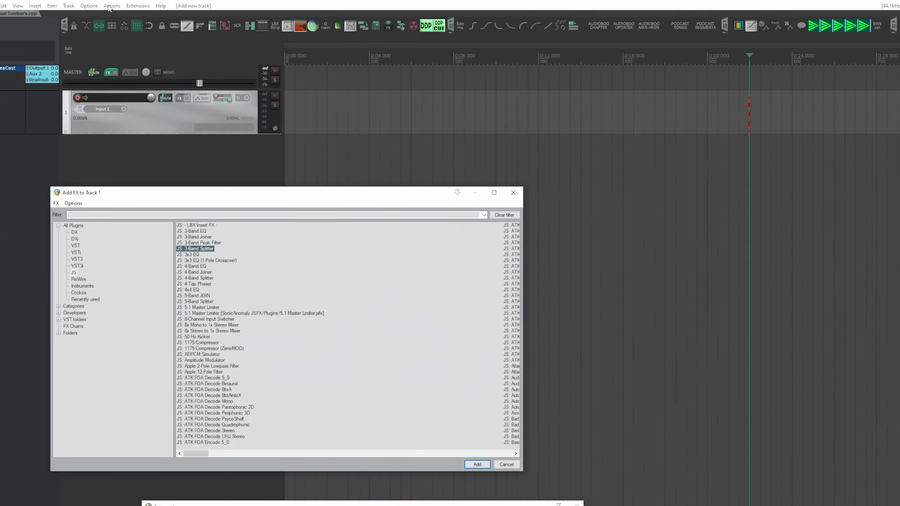
{"action": "left_click", "coordinate": [113, 6]}
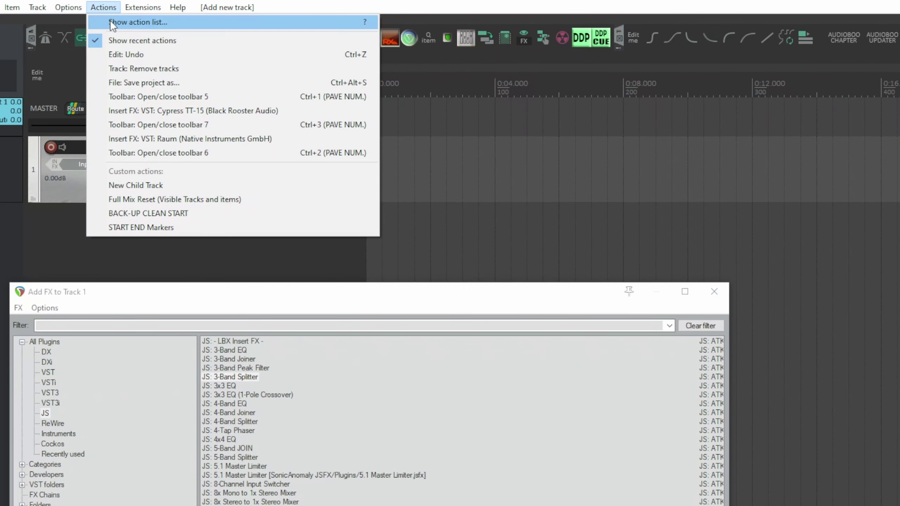
Step: Filter the full action list down to the Insert FX 3-Band actions
{"action": "left_click", "coordinate": [110, 23]}
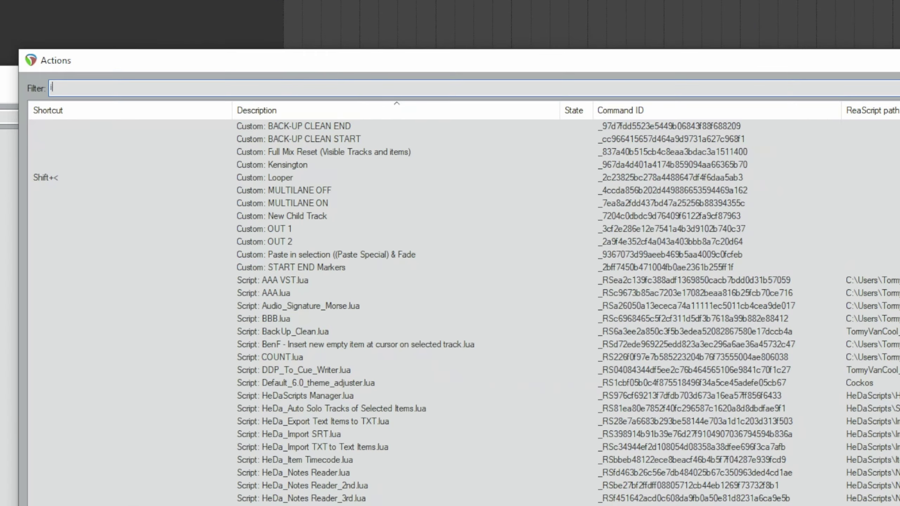
{"action": "type", "text": "insert fx"}
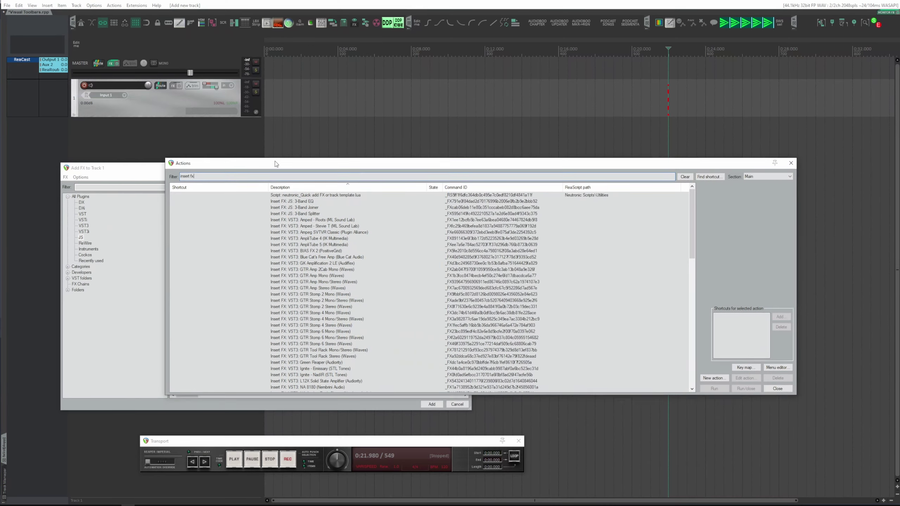
{"action": "type", "text": " 3band"}
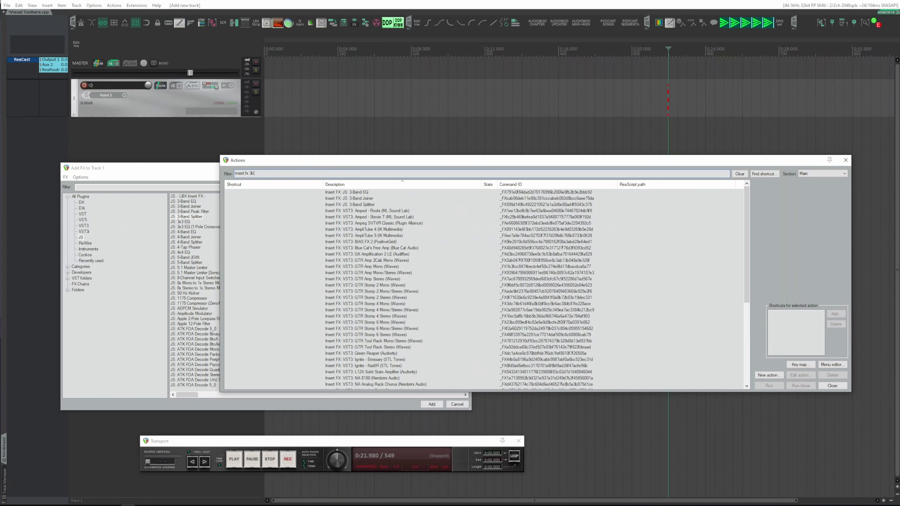
{"action": "key", "text": "BackSpace"}
{"action": "type", "text": "band"}
{"action": "left_click", "coordinate": [343, 200]}
{"action": "left_click", "coordinate": [346, 210]}
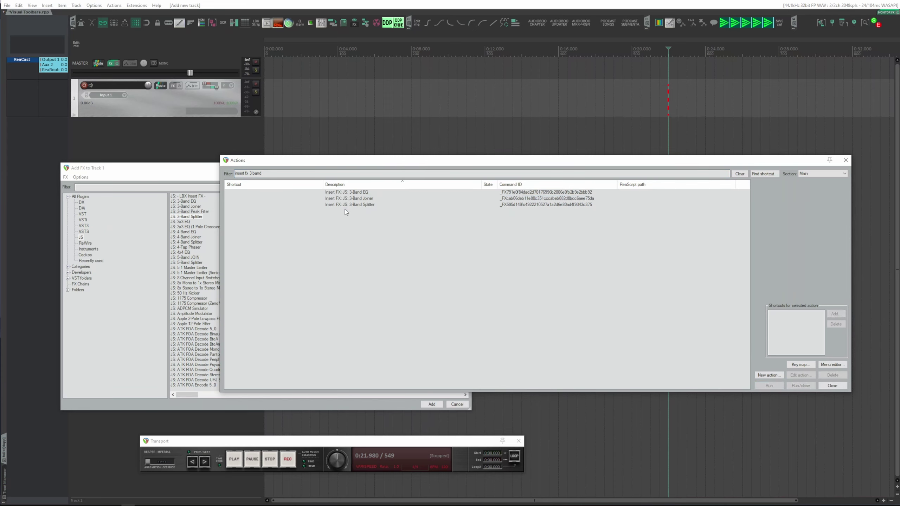
Step: Run the Insert FX actions for JS: 3-Band EQ, 3-Band Joiner and 3-Band Splitter on Track 1
{"action": "left_click", "coordinate": [354, 193]}
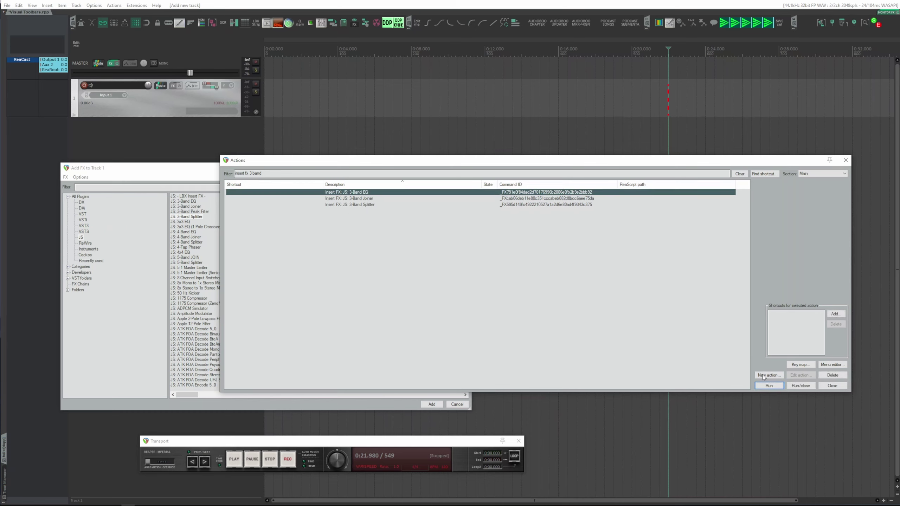
{"action": "left_click", "coordinate": [768, 384]}
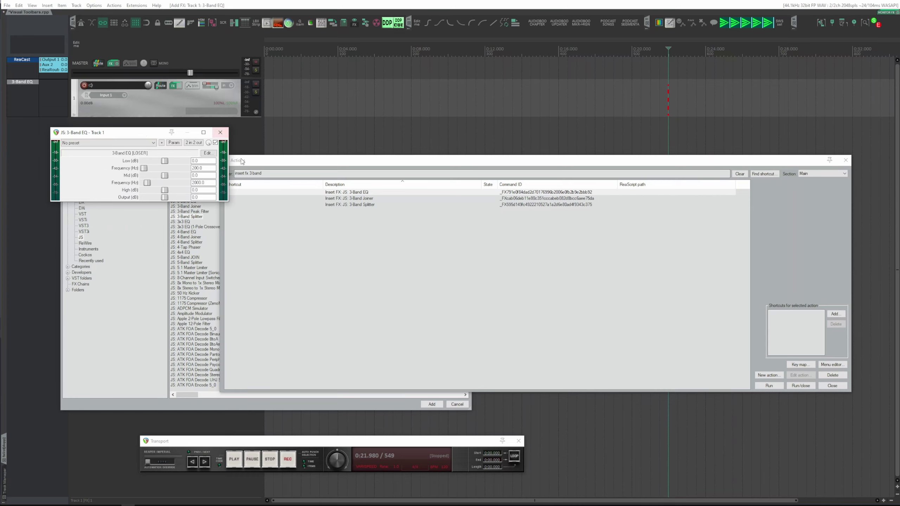
{"action": "left_click", "coordinate": [329, 199]}
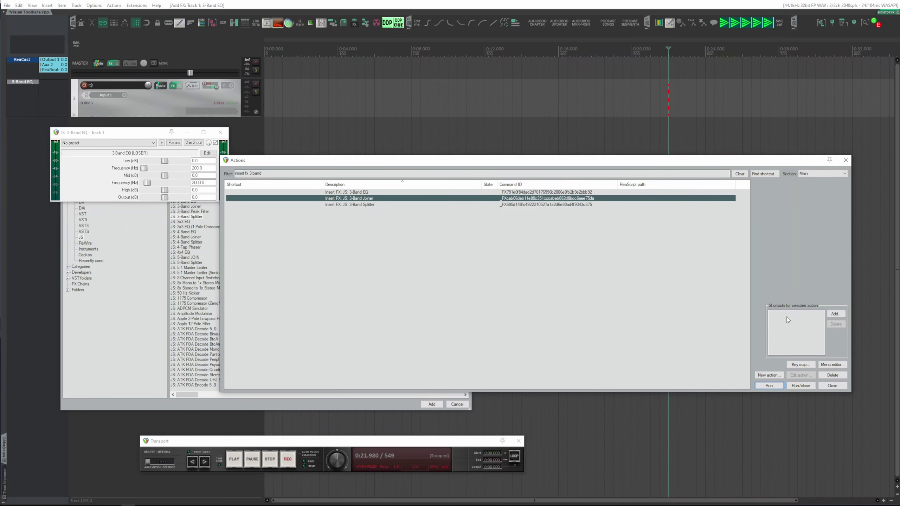
{"action": "left_click", "coordinate": [768, 387]}
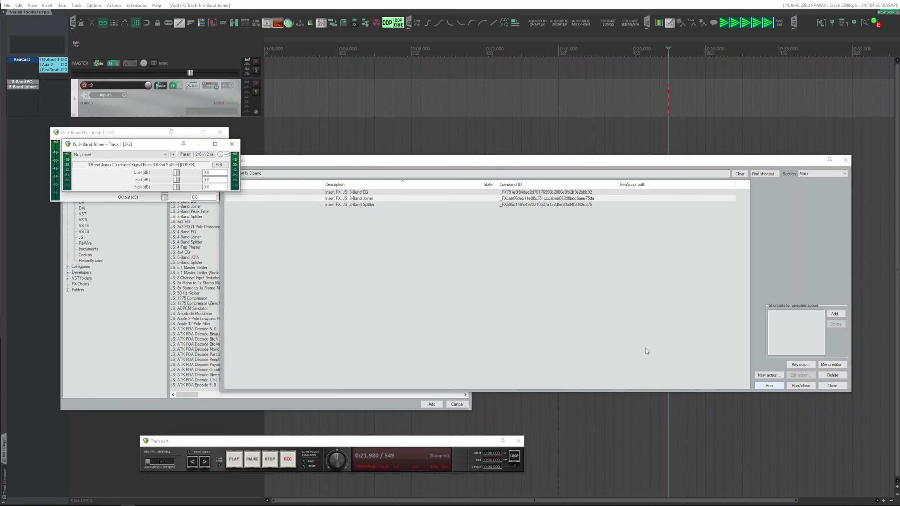
{"action": "left_click", "coordinate": [404, 205]}
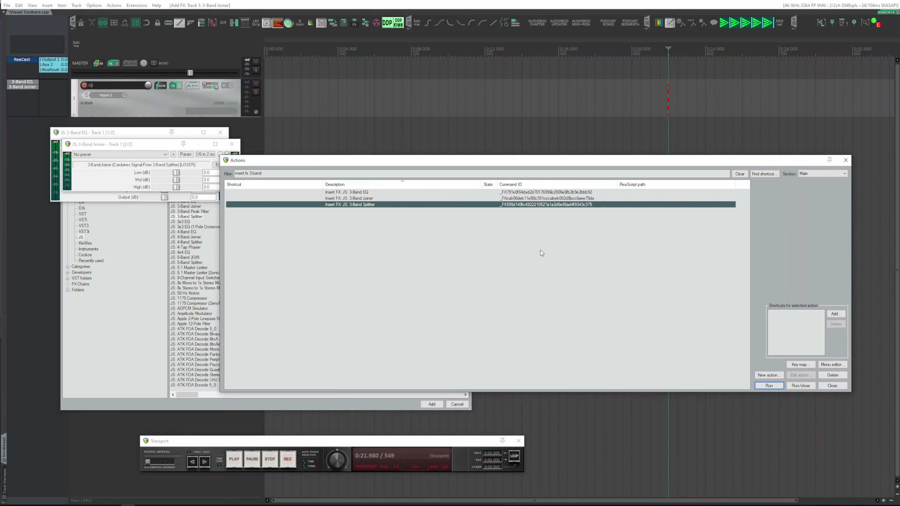
{"action": "left_click", "coordinate": [769, 386]}
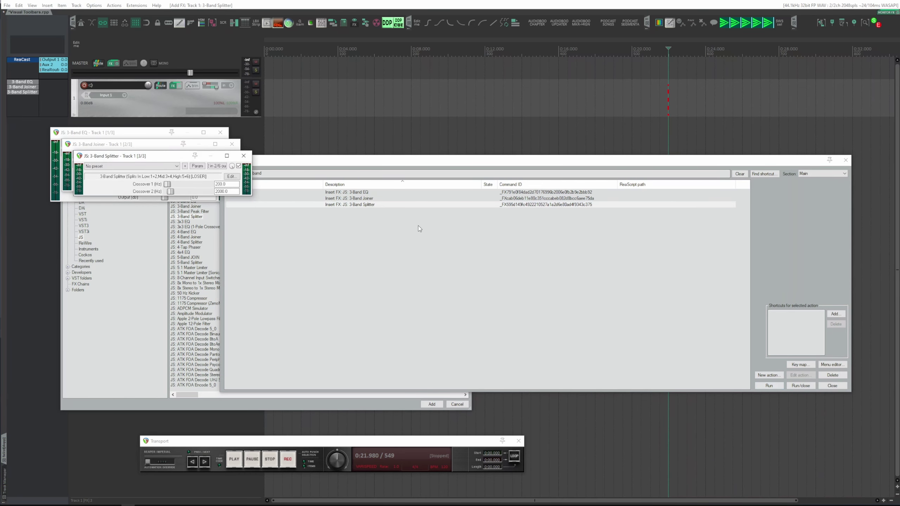
Step: Close the three 3-Band plugin windows and remove the Splitter, Joiner and EQ from Track 1
{"action": "left_click_drag", "start_coordinate": [147, 157], "coordinate": [185, 220]}
{"action": "left_click", "coordinate": [282, 219]}
{"action": "left_click", "coordinate": [232, 144]}
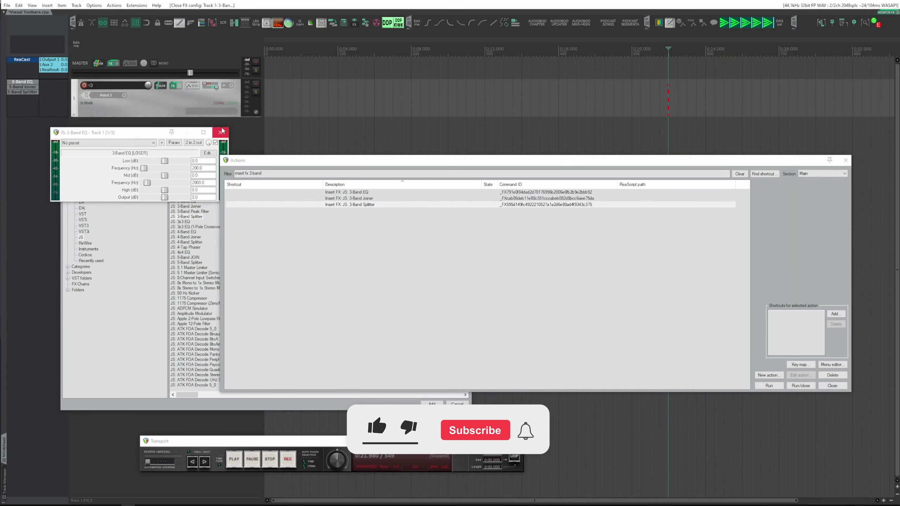
{"action": "left_click", "coordinate": [220, 133]}
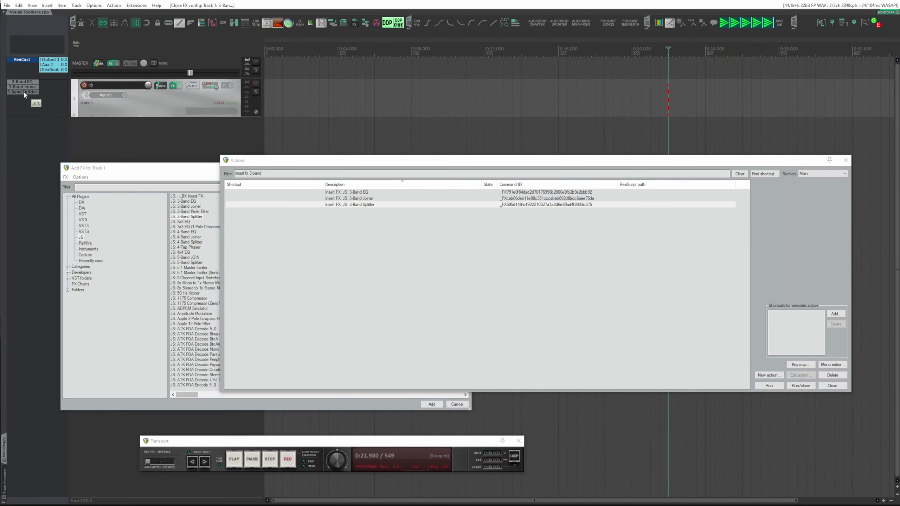
{"action": "left_click", "coordinate": [23, 91], "text": "alt"}
{"action": "left_click", "coordinate": [21, 87], "text": "alt"}
{"action": "left_click", "coordinate": [21, 81], "text": "alt"}
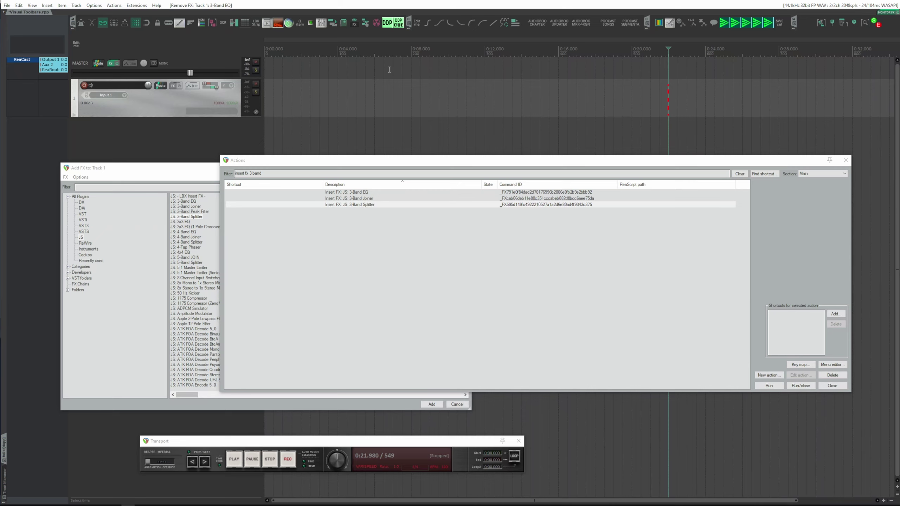
Step: In Customize toolbar, select Floating toolbar 8 and delete its 'Edit me' placeholder
{"action": "right_click", "coordinate": [411, 18]}
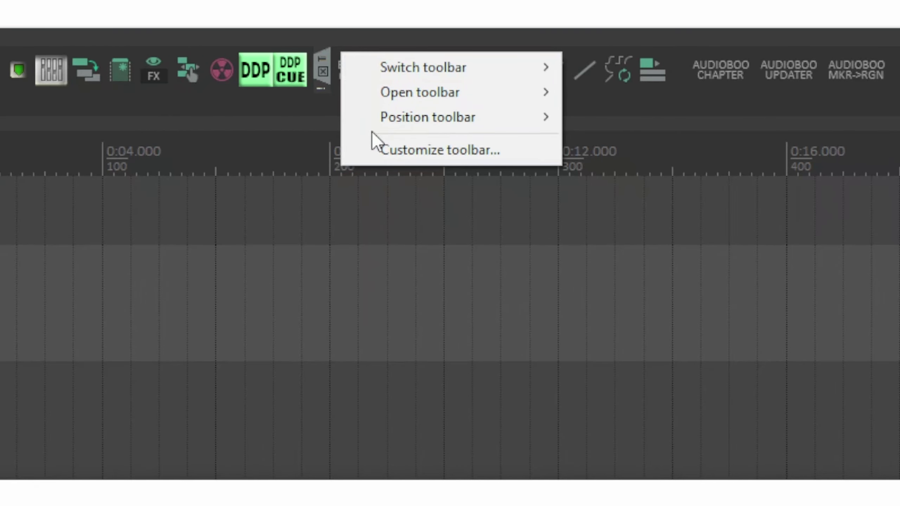
{"action": "left_click", "coordinate": [377, 151]}
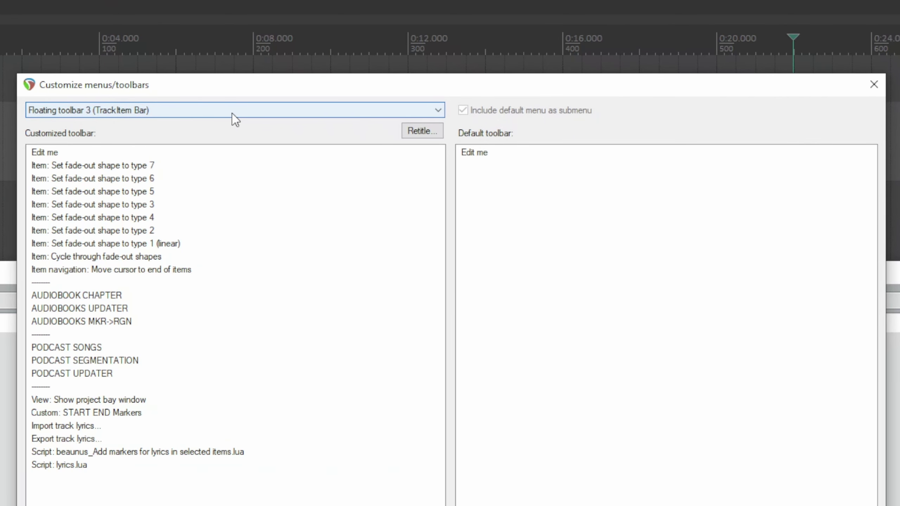
{"action": "left_click", "coordinate": [233, 112]}
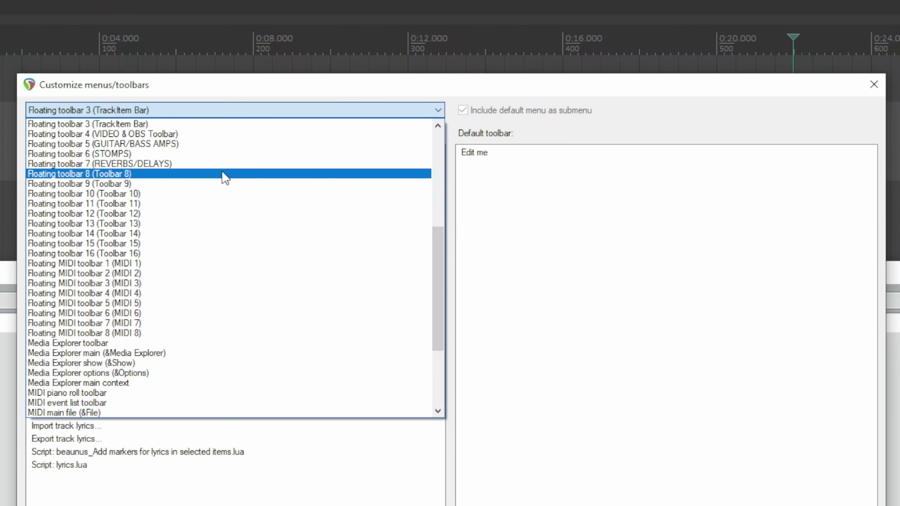
{"action": "left_click", "coordinate": [142, 174]}
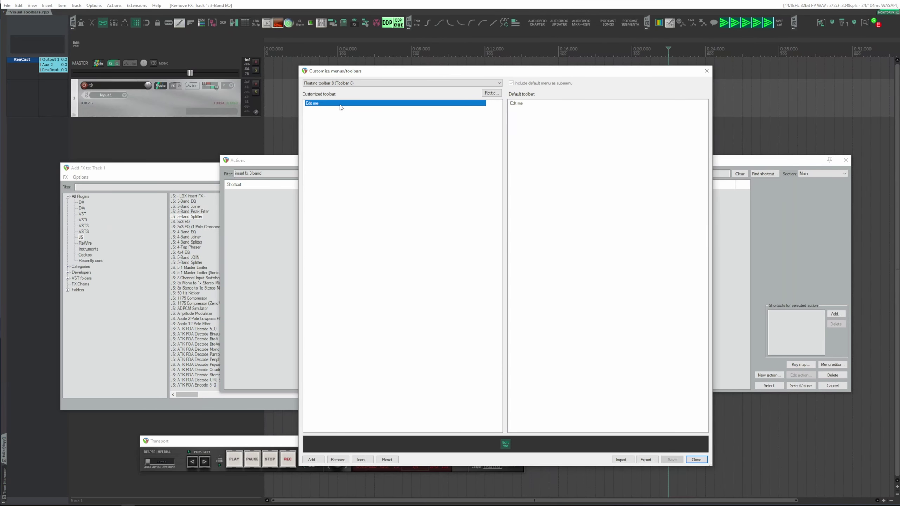
{"action": "key", "text": "Delete"}
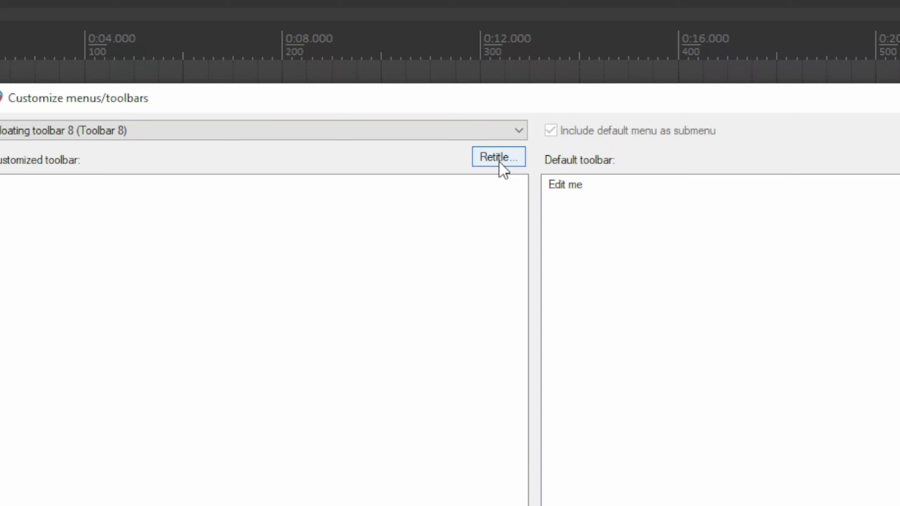
Step: Retitle floating toolbar 8 to 'TUTORIAL'
{"action": "left_click", "coordinate": [499, 162]}
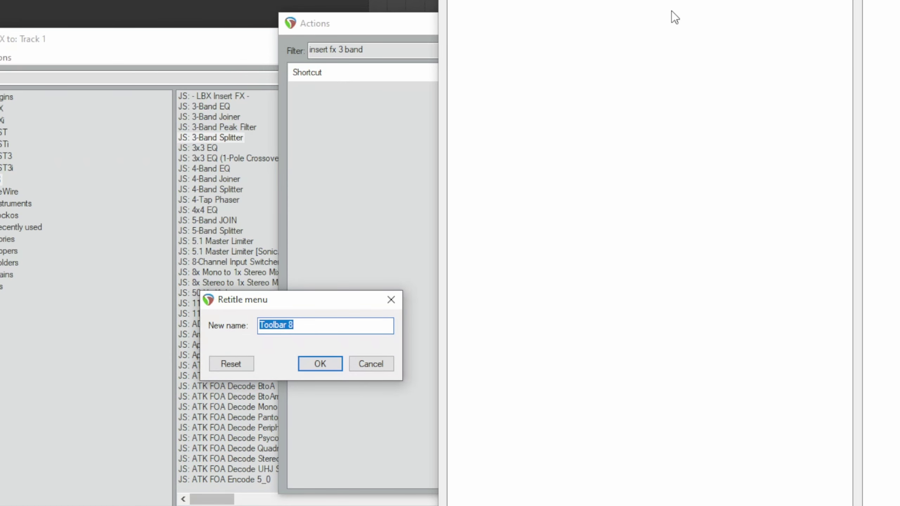
{"action": "type", "text": "TUTORIAL"}
{"action": "left_click", "coordinate": [320, 367]}
Step: Add the Insert FX actions for 3-Band EQ, Joiner and Splitter, filtered by 'fx 3 ba', to the toolbar
{"action": "right_click", "coordinate": [357, 127]}
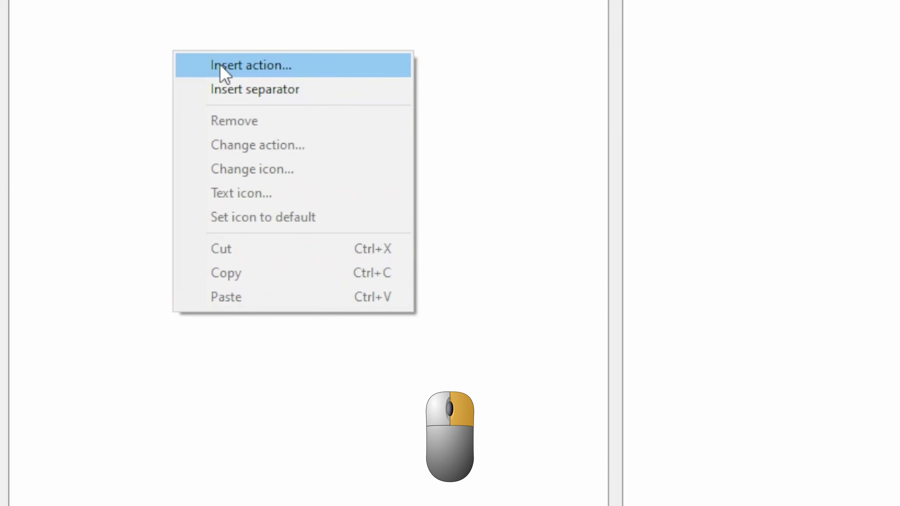
{"action": "left_click", "coordinate": [222, 71]}
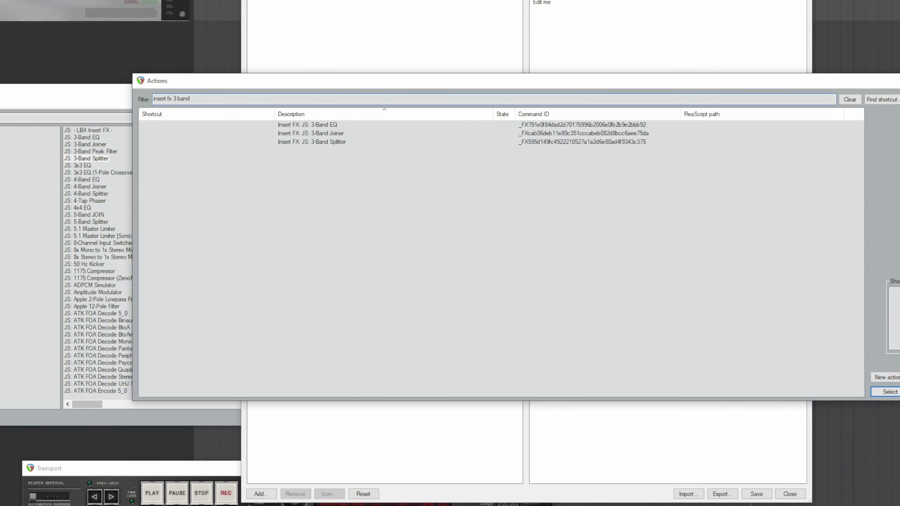
{"action": "key", "text": "Escape"}
{"action": "left_click", "coordinate": [261, 494]}
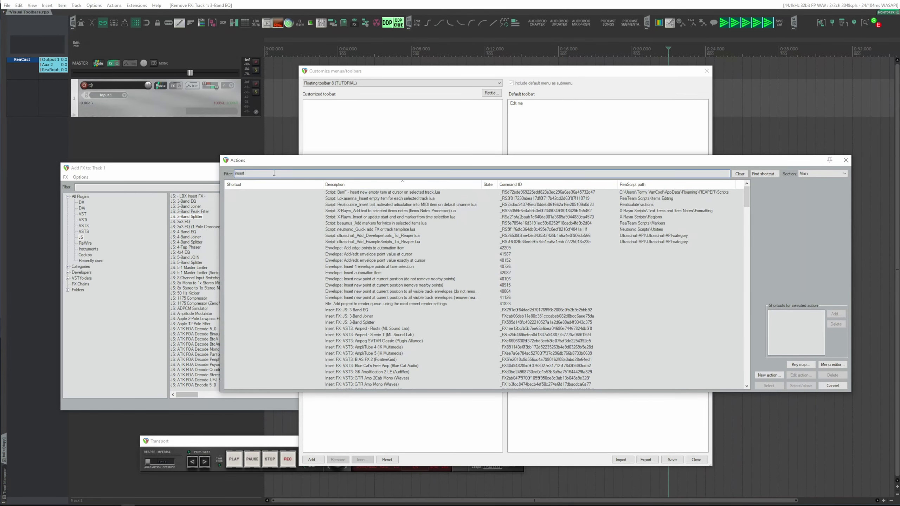
{"action": "type", "text": "fx 3 ba"}
{"action": "left_click", "coordinate": [361, 192]}
{"action": "left_click", "coordinate": [374, 205], "text": "shift"}
{"action": "left_click", "coordinate": [794, 386]}
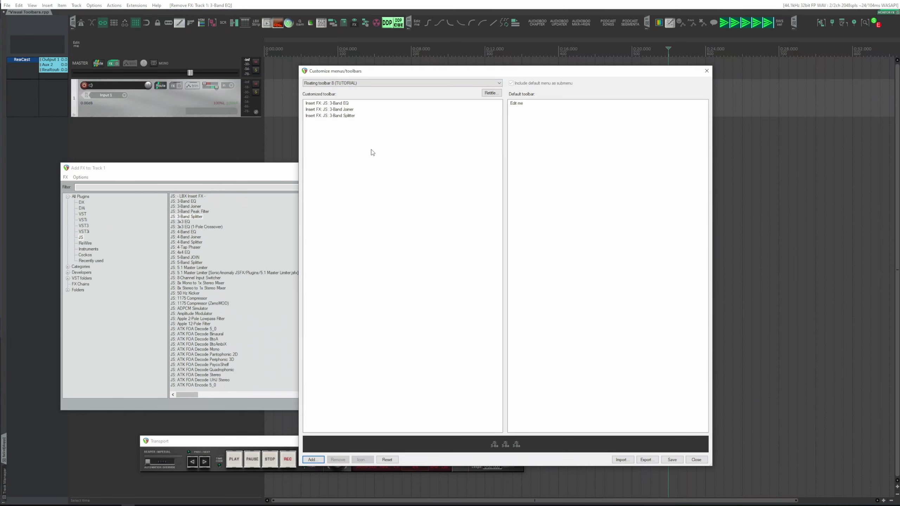
Step: Open TUTORIAL as a floating toolbar, position it over the workspace, and save the toolbar changes
{"action": "right_click", "coordinate": [401, 29]}
{"action": "mouse_move", "coordinate": [425, 42]}
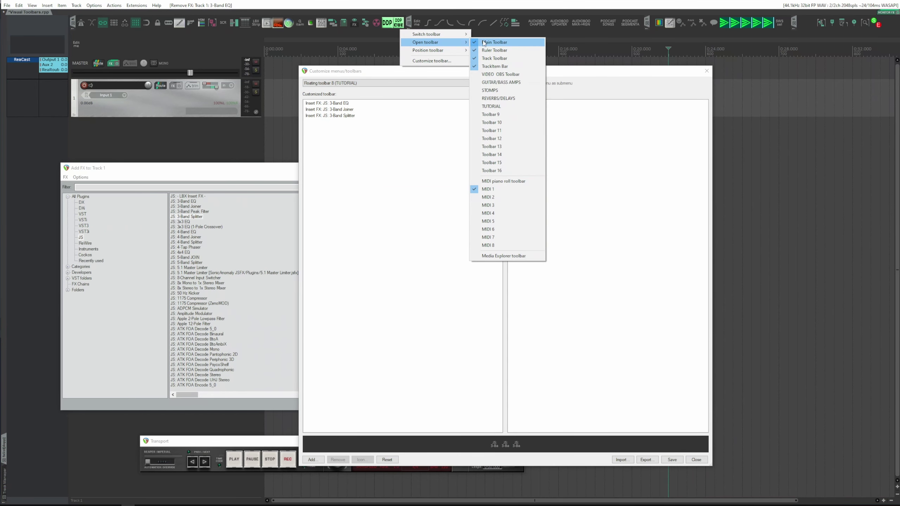
{"action": "left_click", "coordinate": [507, 107]}
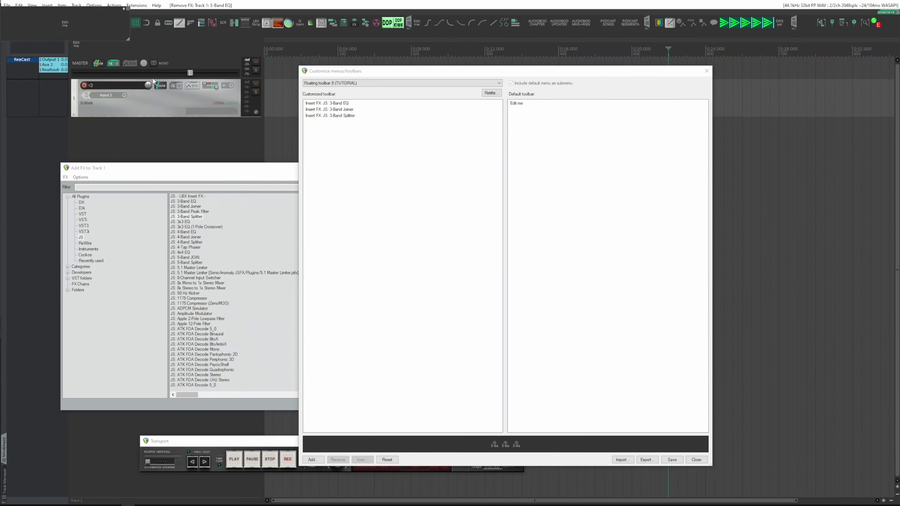
{"action": "left_click_drag", "start_coordinate": [80, 9], "coordinate": [170, 168]}
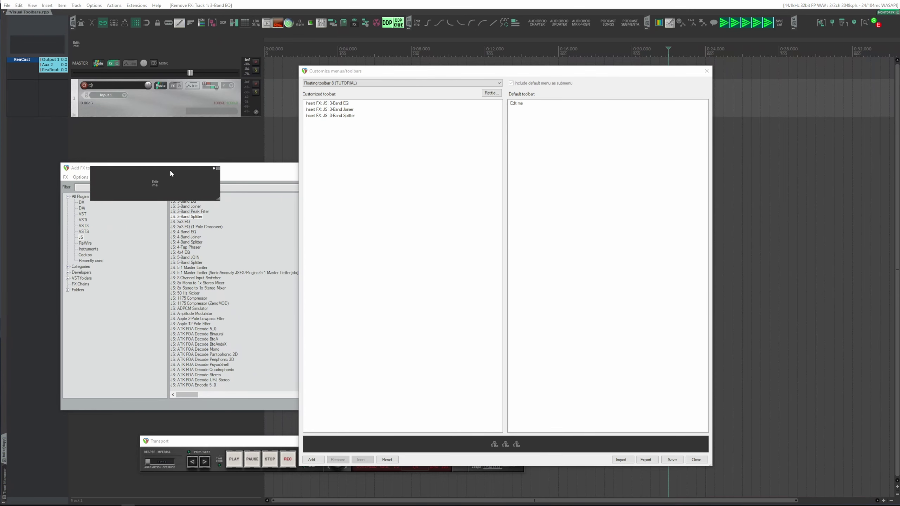
{"action": "left_click", "coordinate": [672, 459]}
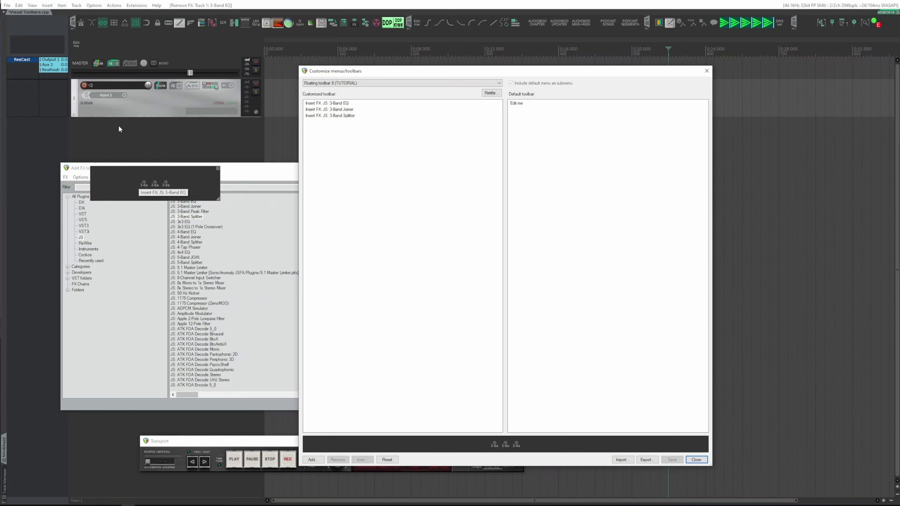
Step: Use the TUTORIAL buttons to insert 3-Band EQ, 3-Band Joiner and 3-Band Splitter on the track
{"action": "left_click", "coordinate": [145, 184]}
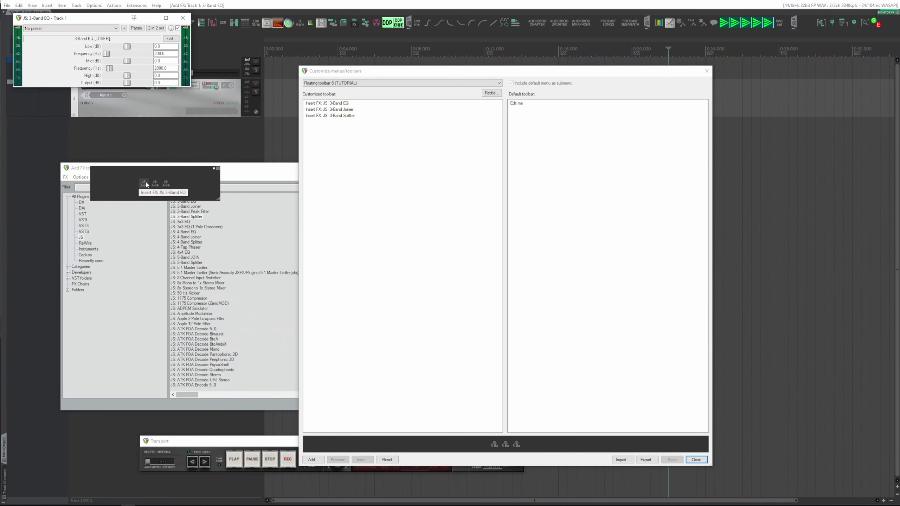
{"action": "left_click", "coordinate": [183, 22]}
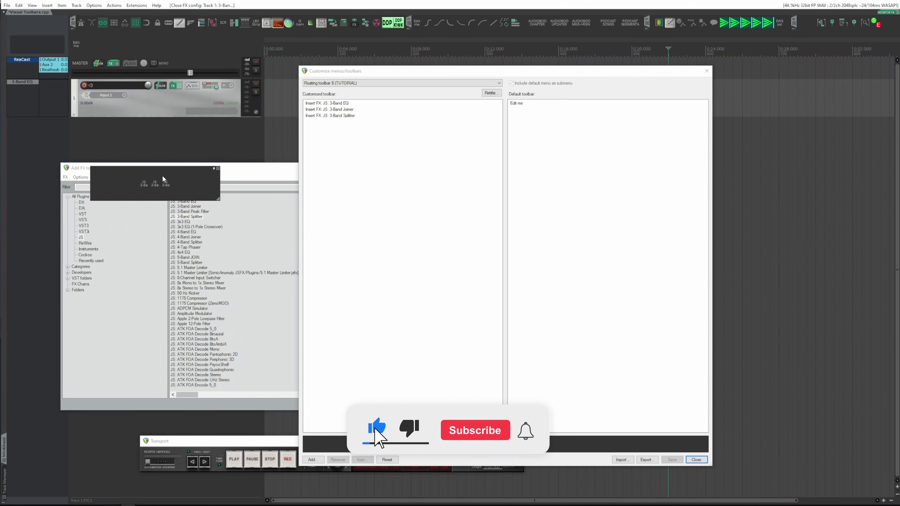
{"action": "left_click", "coordinate": [155, 184]}
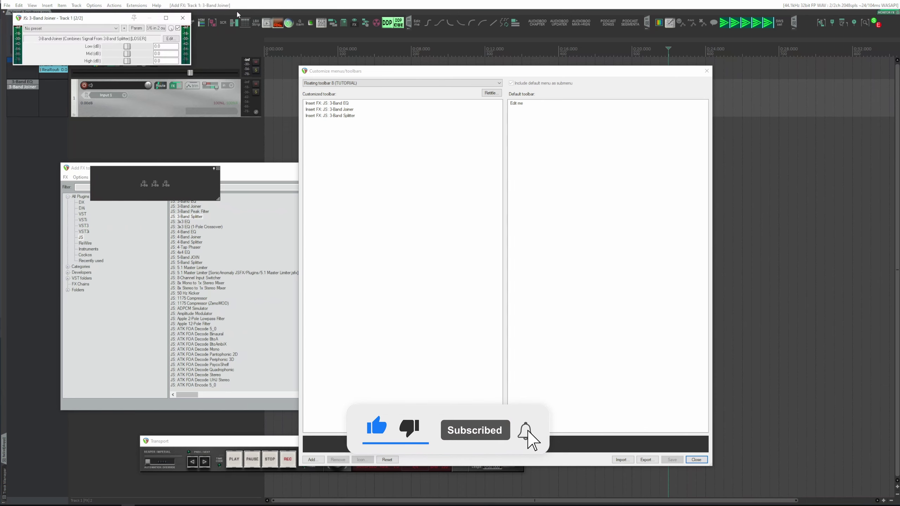
{"action": "left_click", "coordinate": [183, 18]}
{"action": "left_click", "coordinate": [166, 184]}
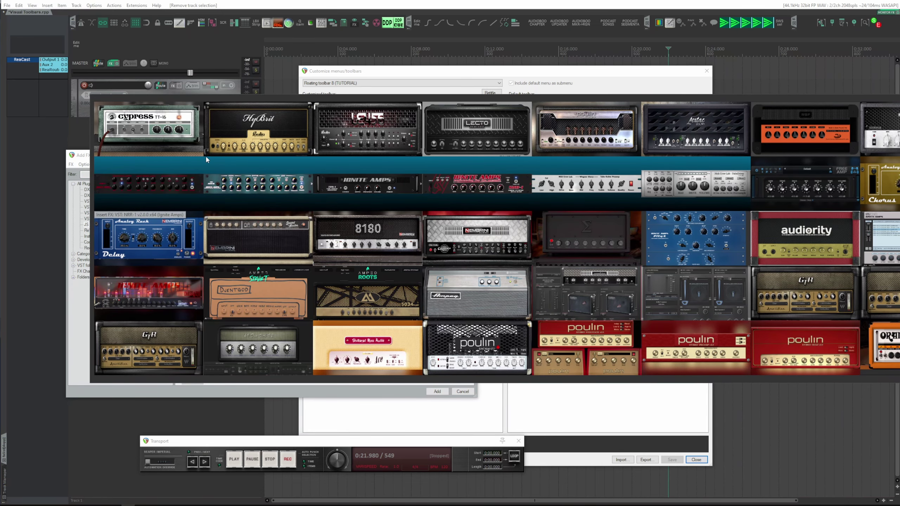
Step: Drag the amp-plugin floating toolbar aside
{"action": "left_click_drag", "start_coordinate": [342, 95], "coordinate": [144, 114]}
Step: Launch Snipping Tool from the Start menu, then close its window
{"action": "key", "text": "super"}
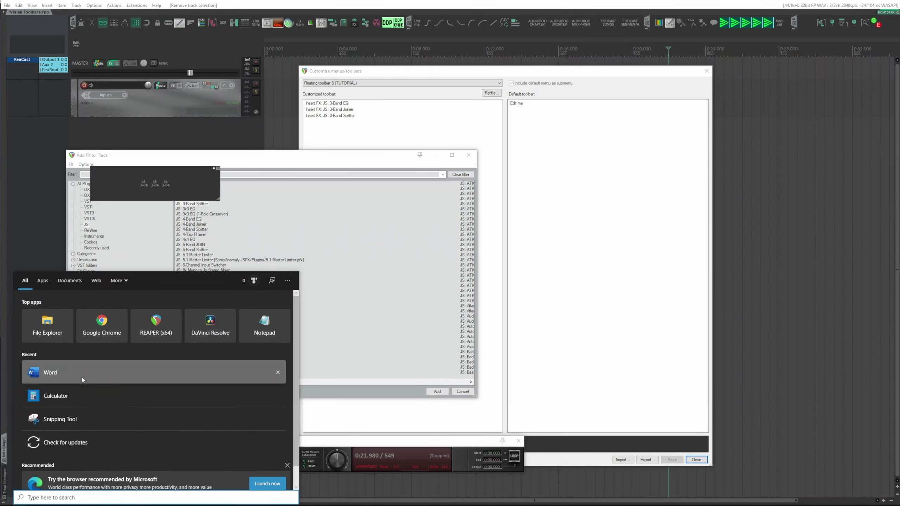
{"action": "left_click", "coordinate": [56, 420]}
{"action": "left_click_drag", "start_coordinate": [661, 296], "coordinate": [590, 289]}
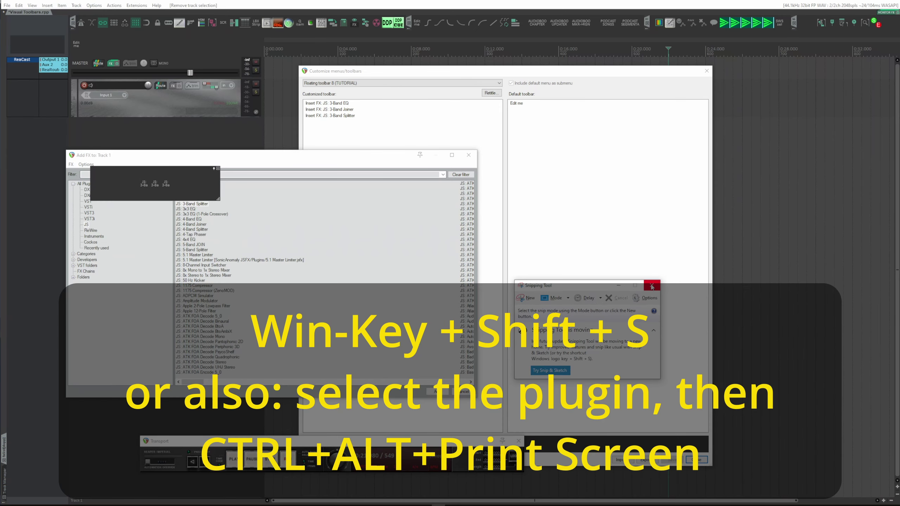
{"action": "left_click", "coordinate": [652, 286]}
Step: Insert 3-Band EQ from the toolbar and snip its plugin window with Win+Shift+S
{"action": "left_click", "coordinate": [144, 183]}
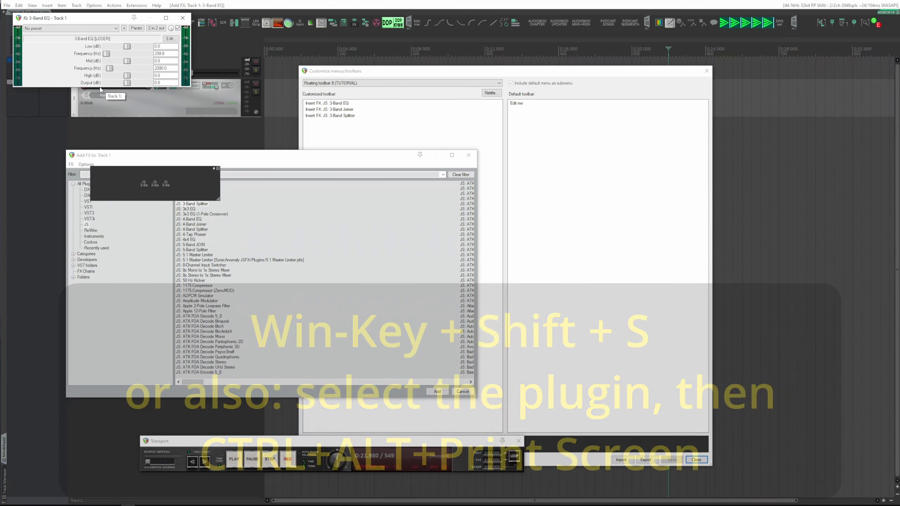
{"action": "key", "text": "super+shift+s"}
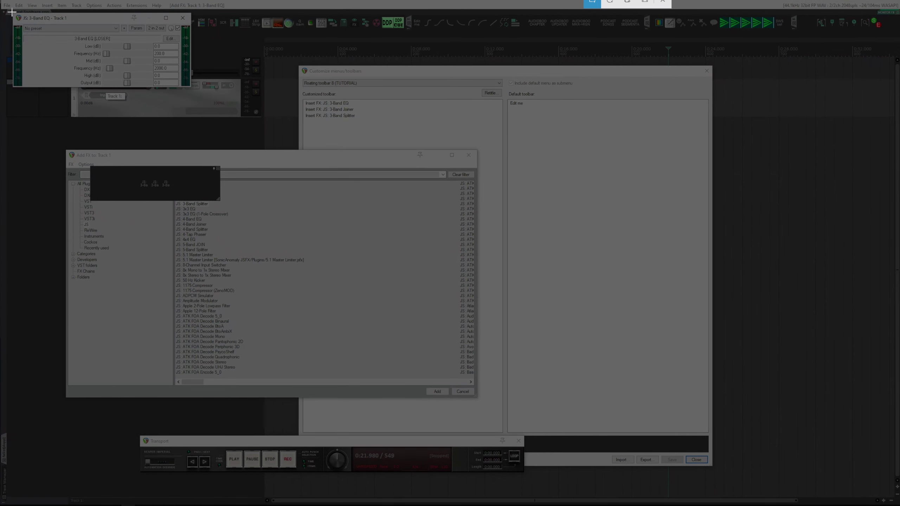
{"action": "left_click_drag", "start_coordinate": [12, 12], "coordinate": [191, 88]}
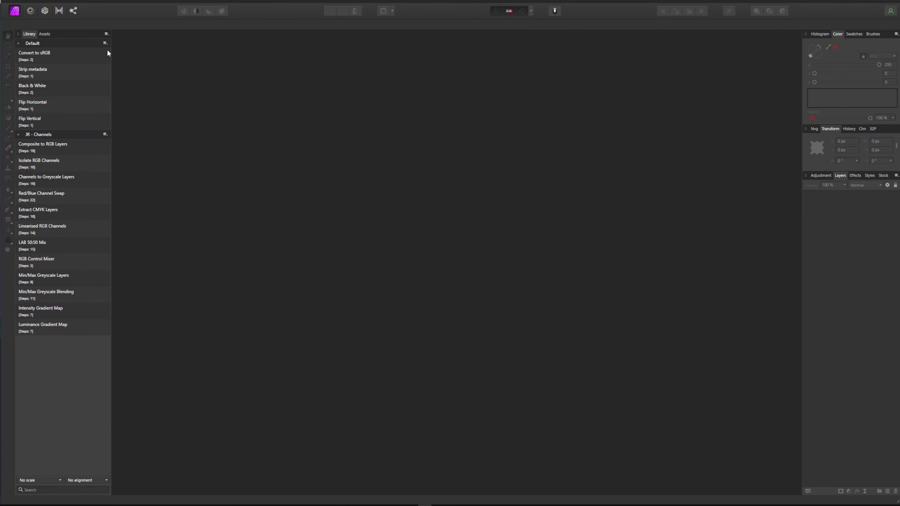
Step: Use File > New From Clipboard to make a document from the 3-Band EQ snip, then zoom out
{"action": "left_click", "coordinate": [25, 3]}
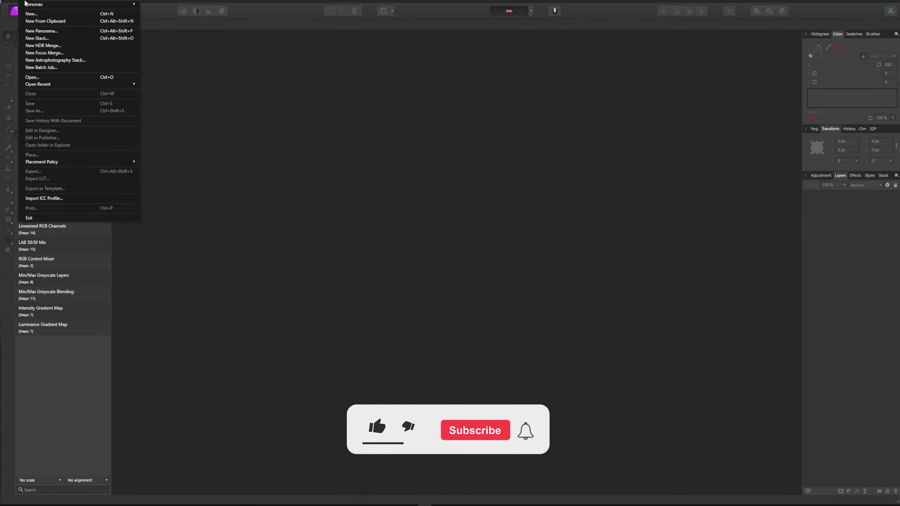
{"action": "left_click", "coordinate": [36, 22]}
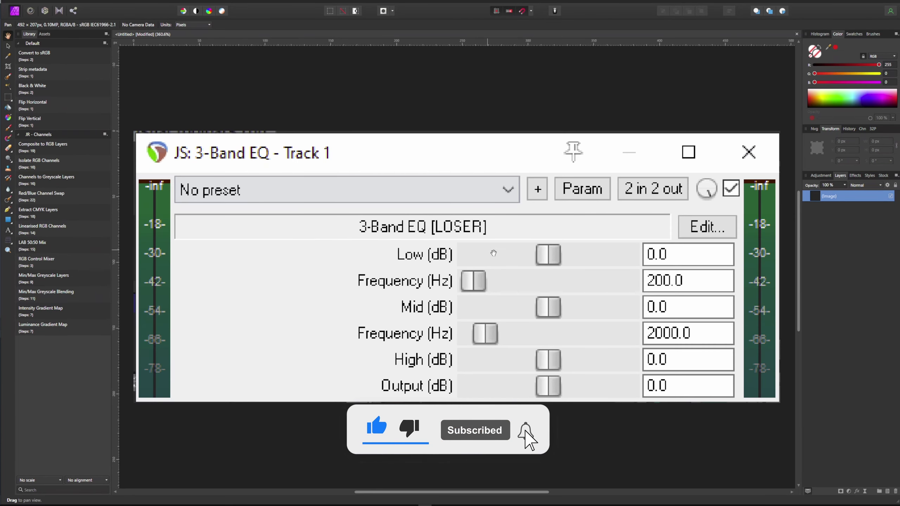
{"action": "scroll", "coordinate": [501, 260], "scroll_direction": "down", "scroll_amount": 4}
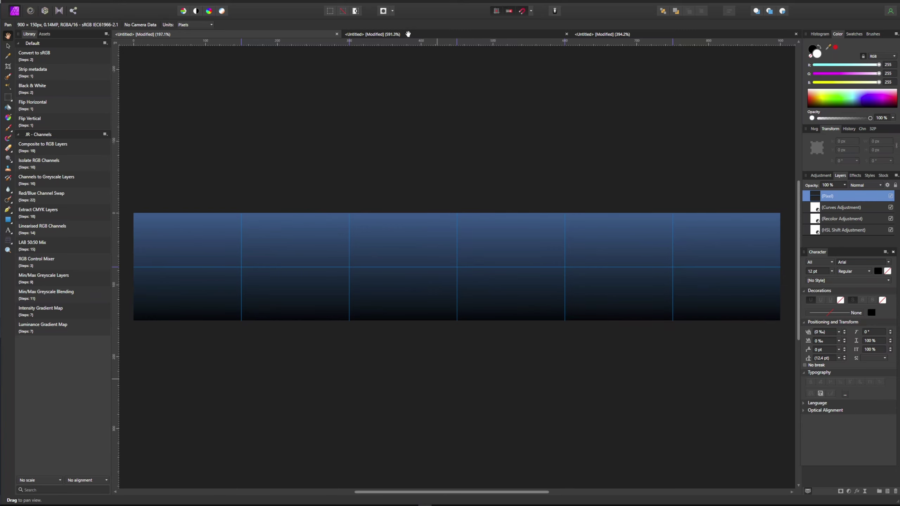
Step: Cycle through the 300×150, 450×150 and 900×150 documents, then bring up the Guitar_Toolbar_NA 8180.png reference
{"action": "left_click", "coordinate": [408, 35]}
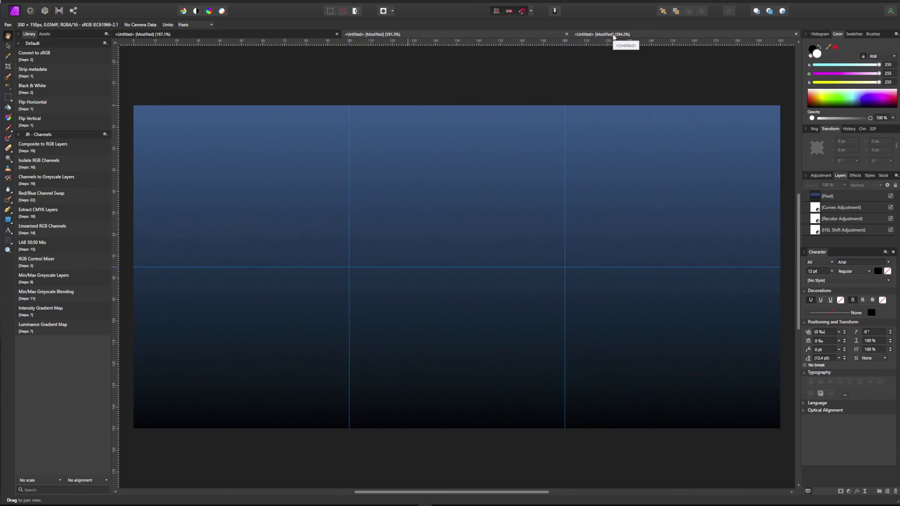
{"action": "left_click", "coordinate": [614, 36]}
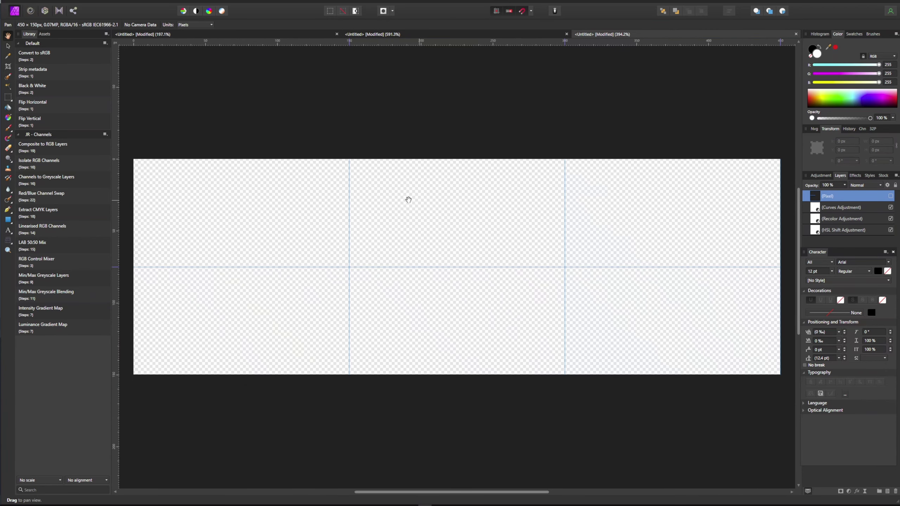
{"action": "left_click", "coordinate": [267, 37]}
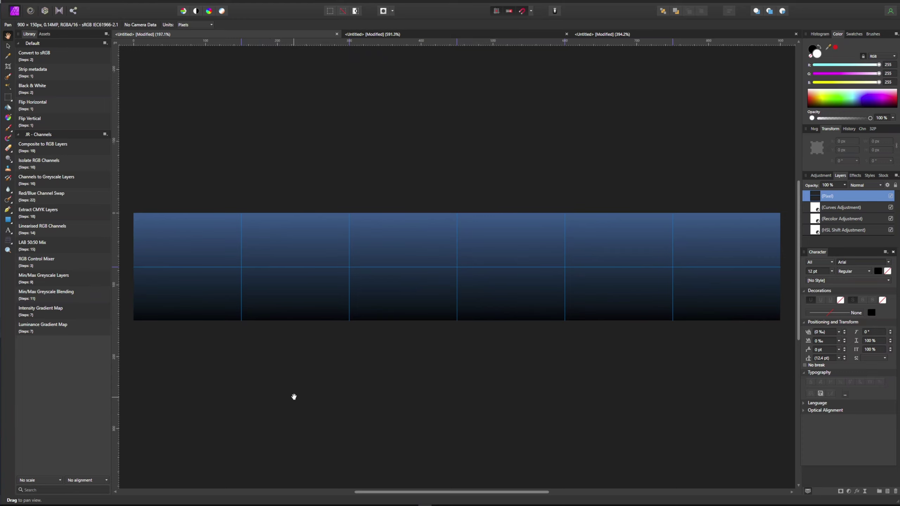
{"action": "key", "text": "alt+Tab"}
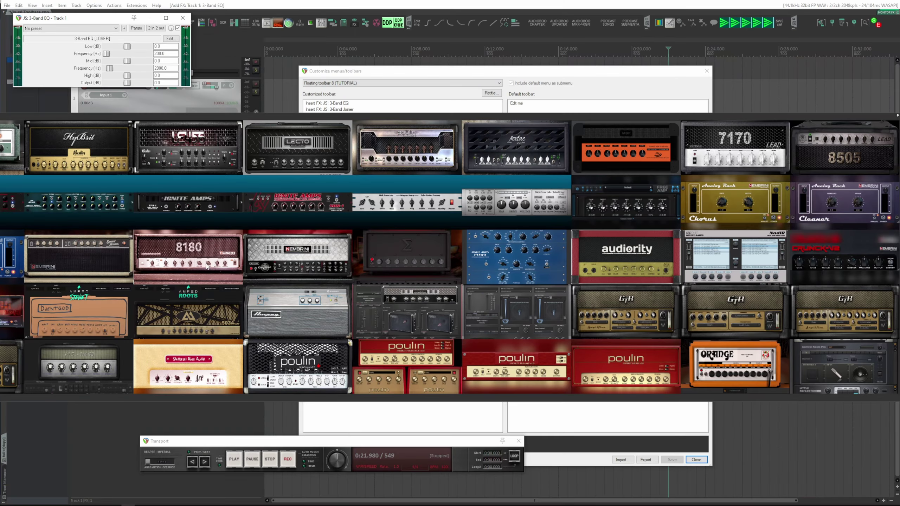
Step: Insert the NA 8180 amp plugin on Track 1, then close its plugin window
{"action": "left_click", "coordinate": [207, 267]}
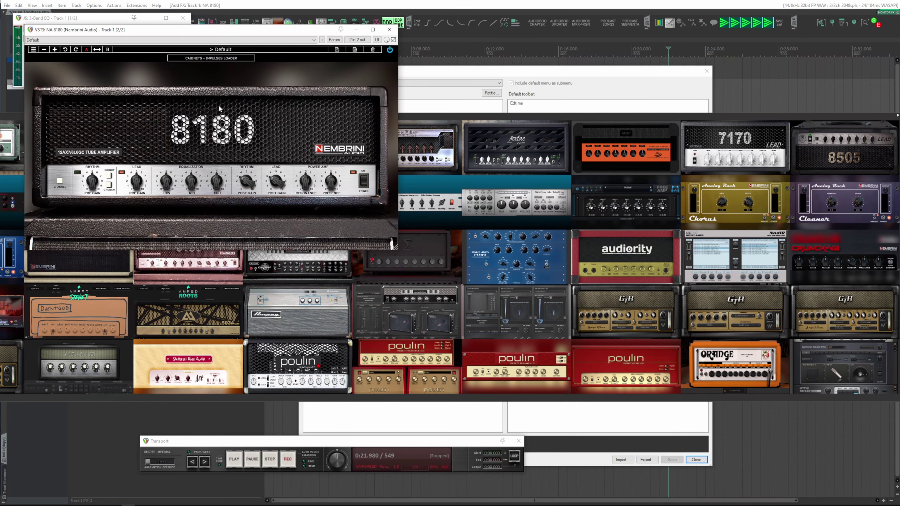
{"action": "left_click", "coordinate": [385, 31]}
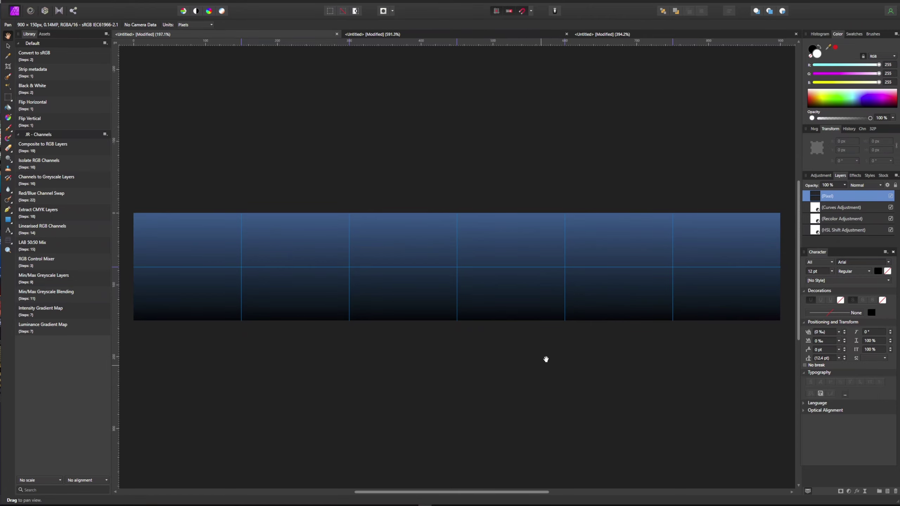
Step: Paste the 3-Band EQ screenshot, place it at the top-left corner, and size it 300 px wide
{"action": "left_click", "coordinate": [356, 373]}
{"action": "key", "text": "ctrl+v"}
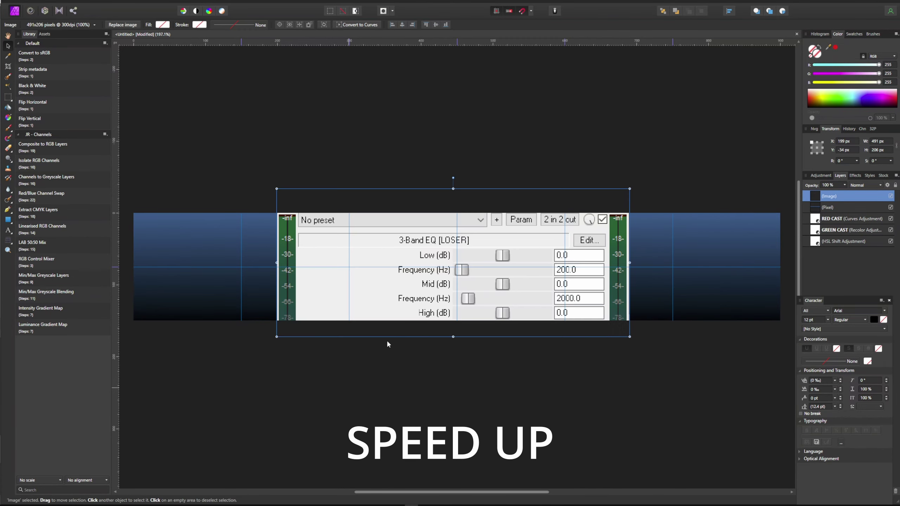
{"action": "left_click_drag", "start_coordinate": [388, 343], "coordinate": [245, 369]}
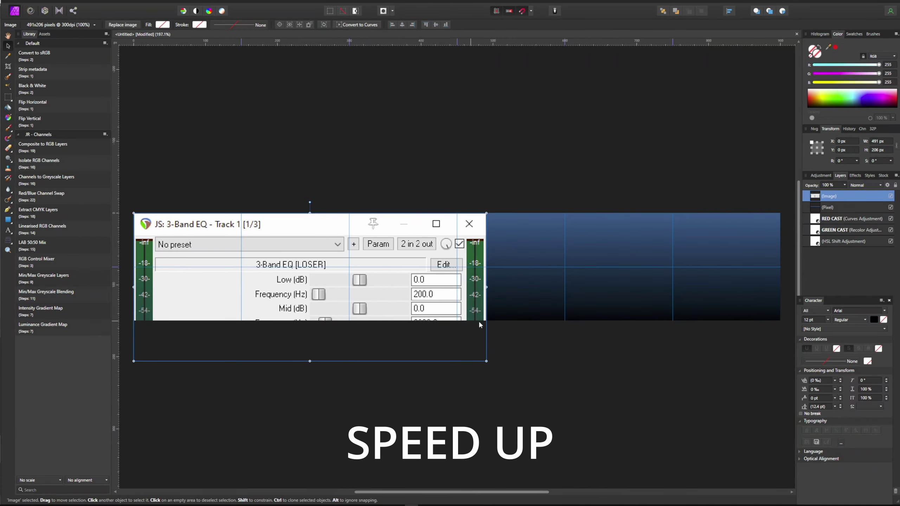
{"action": "left_click_drag", "start_coordinate": [486, 361], "coordinate": [349, 310]}
{"action": "left_click_drag", "start_coordinate": [240, 314], "coordinate": [240, 321]}
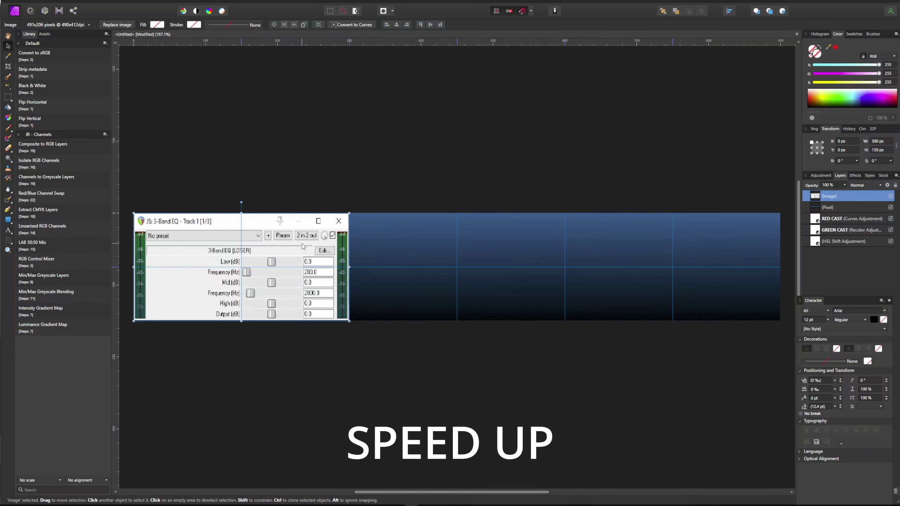
Step: Clone the EQ image to the right at X 300 px and tint the copies red and green
{"action": "left_click_drag", "start_coordinate": [303, 246], "coordinate": [718, 242]}
{"action": "left_click_drag", "start_coordinate": [833, 242], "coordinate": [823, 214]}
{"action": "left_click_drag", "start_coordinate": [828, 244], "coordinate": [824, 197]}
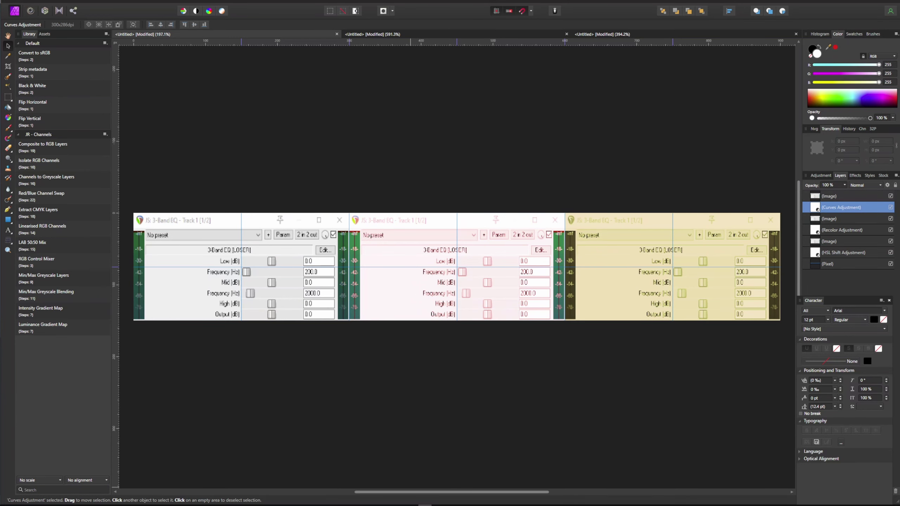
Step: Bring up the same 3-Band EQ banner image in Photopea for comparison
{"action": "mouse_move", "coordinate": [451, 505]}
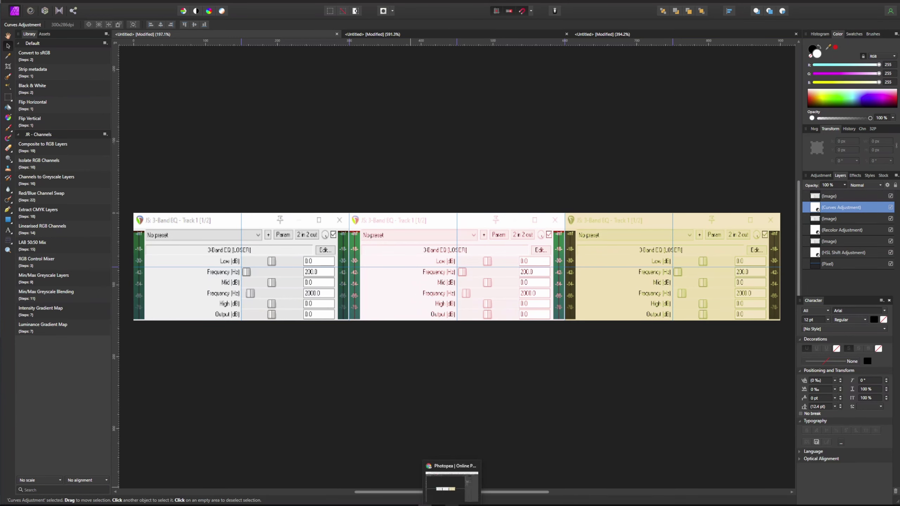
{"action": "left_click", "coordinate": [452, 505]}
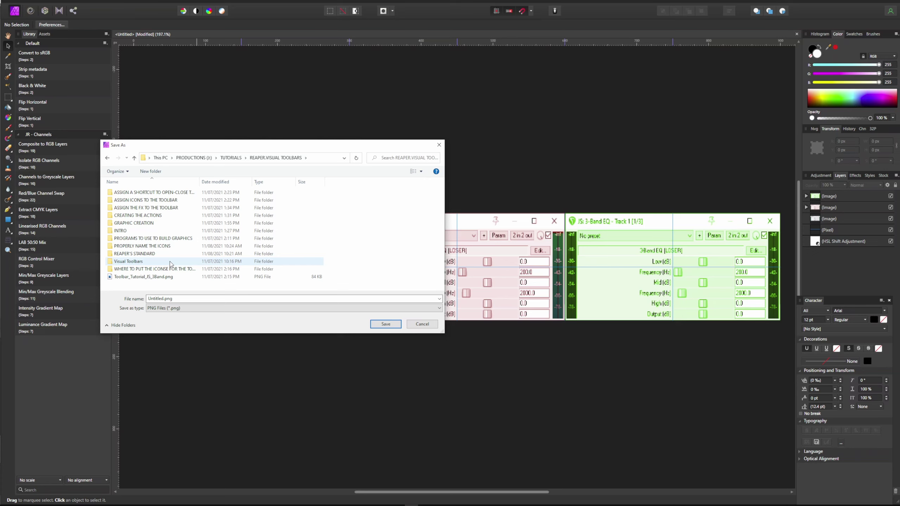
Step: Name the file Toolbar_Tutorial_JS_3Band, save it as PNG, and confirm overwriting the existing file
{"action": "left_click", "coordinate": [144, 301]}
{"action": "type", "text": "Toolbar_Tutorial_"}
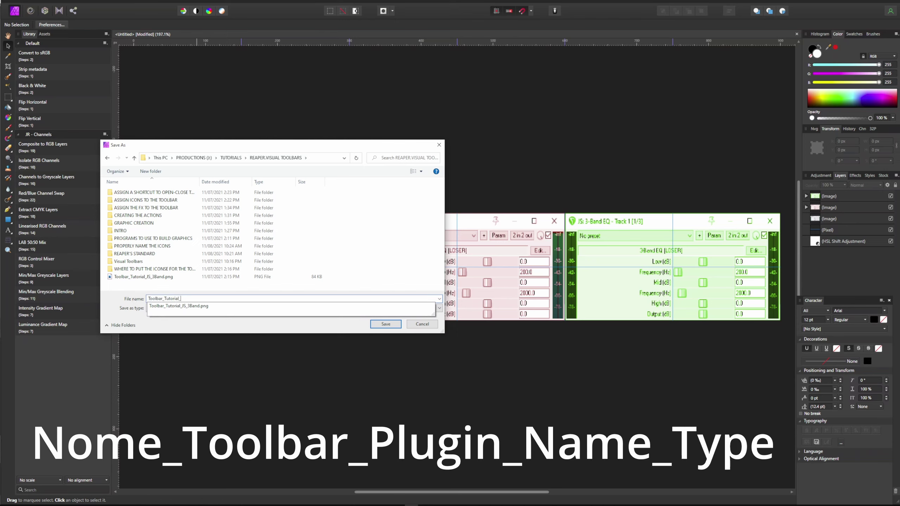
{"action": "type", "text": "JS_3Band"}
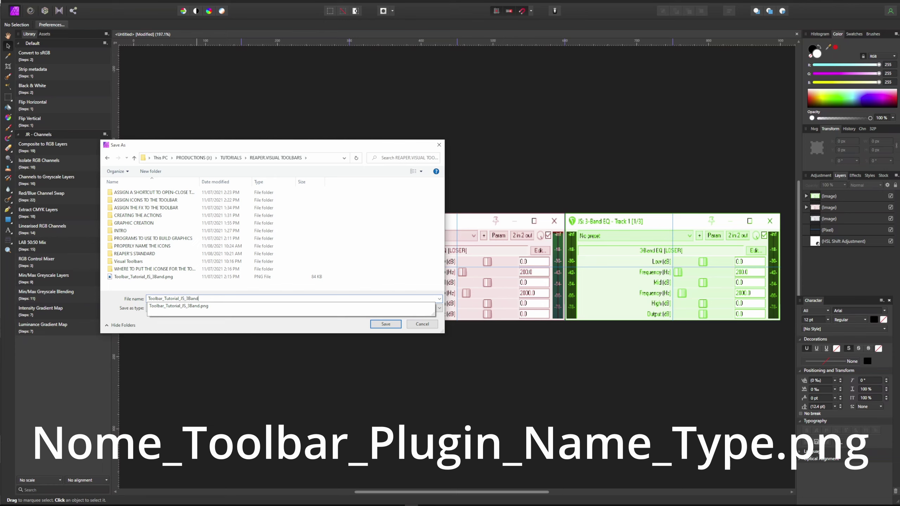
{"action": "key", "text": "Escape"}
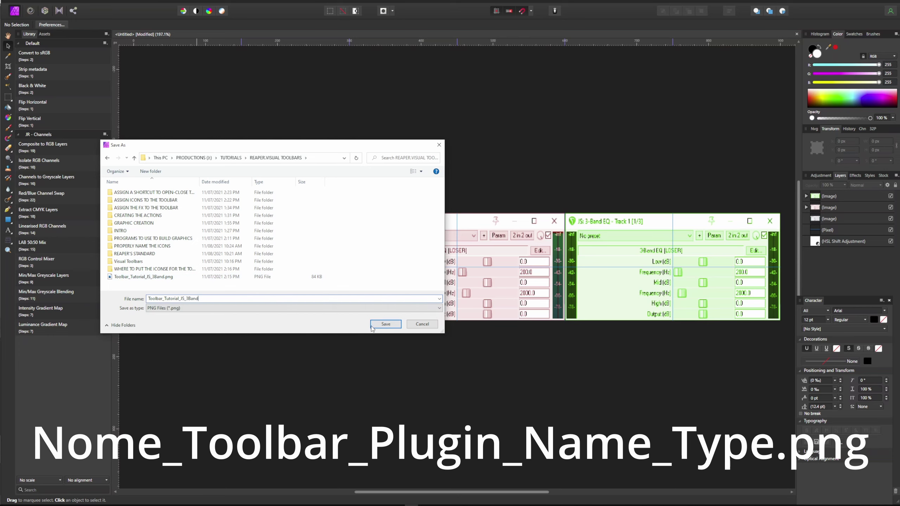
{"action": "left_click", "coordinate": [388, 324]}
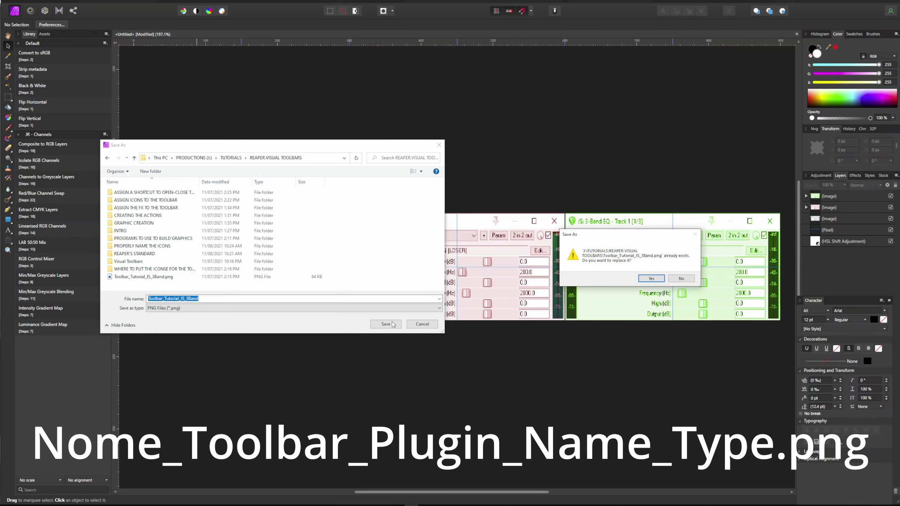
{"action": "left_click", "coordinate": [650, 278]}
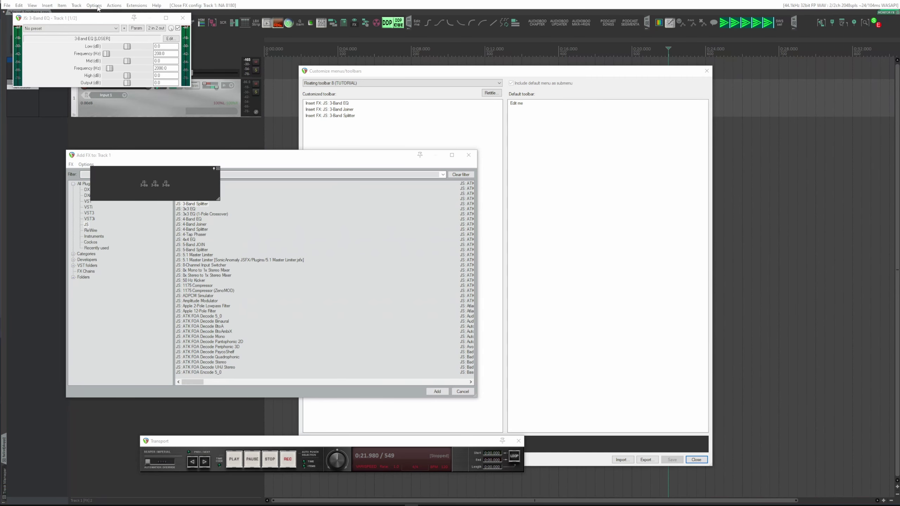
Step: Open REAPER's resource path in Explorer and go into the Data\toolbar_icons folder
{"action": "left_click", "coordinate": [96, 6]}
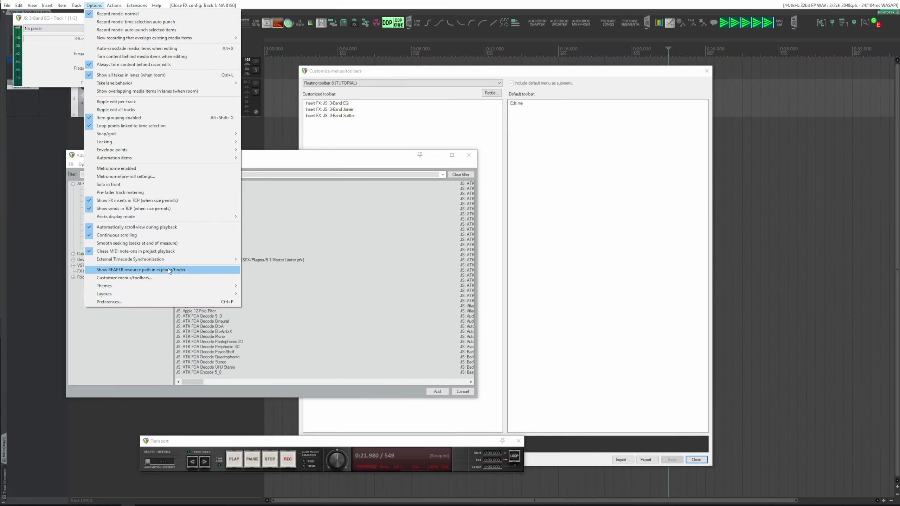
{"action": "left_click", "coordinate": [169, 270]}
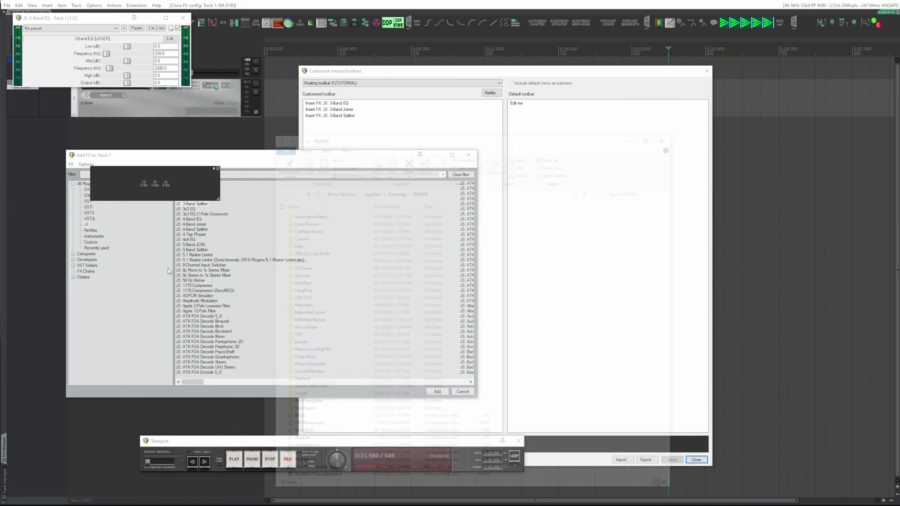
{"action": "double_click", "coordinate": [310, 242]}
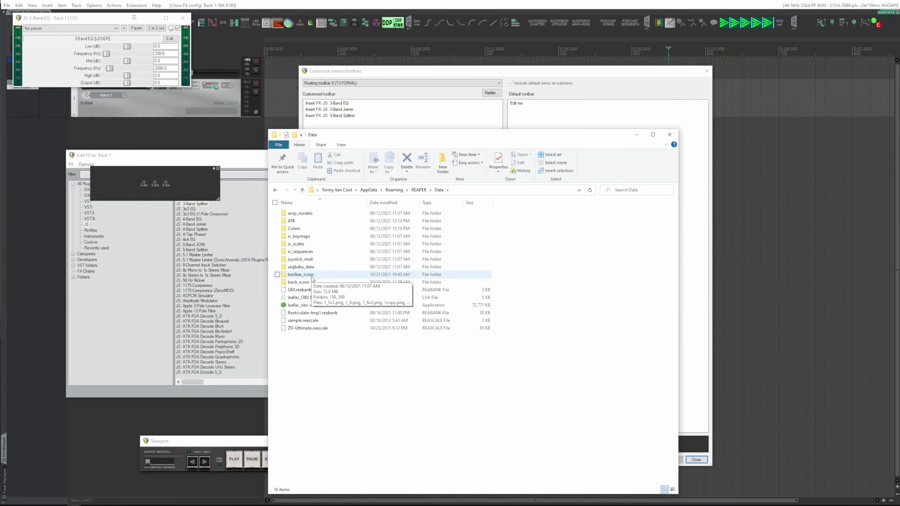
{"action": "double_click", "coordinate": [311, 275]}
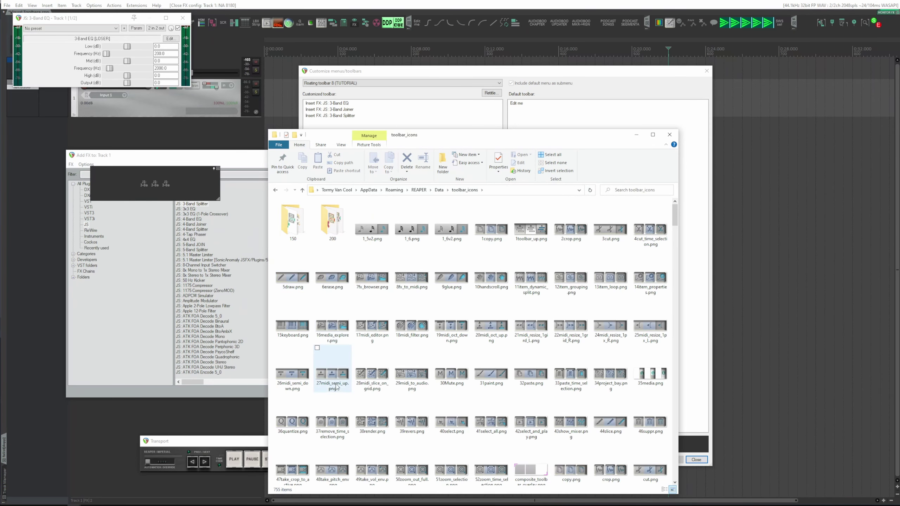
Step: Drag Toolbar_Tutorial_JS_3Band.png from the other Explorer window into toolbar_icons
{"action": "key", "text": "alt+Tab"}
{"action": "left_click_drag", "start_coordinate": [807, 285], "coordinate": [609, 355]}
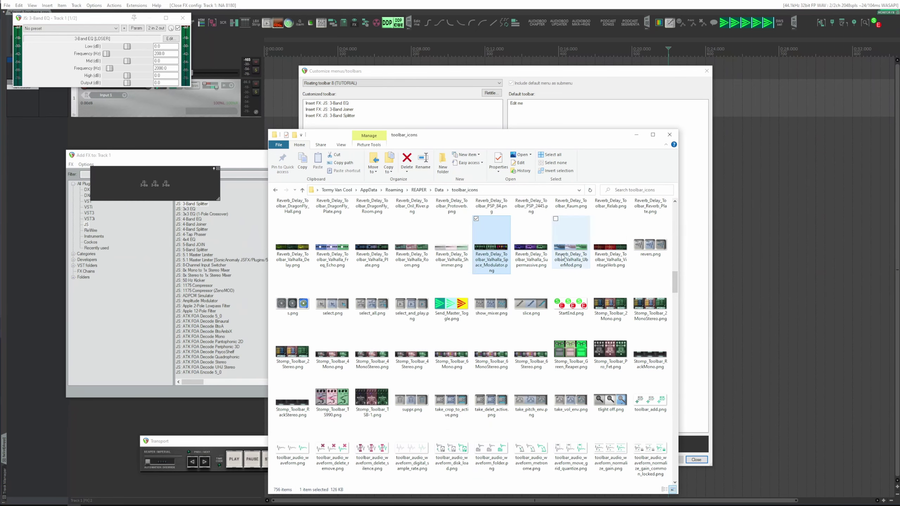
{"action": "left_click", "coordinate": [601, 256]}
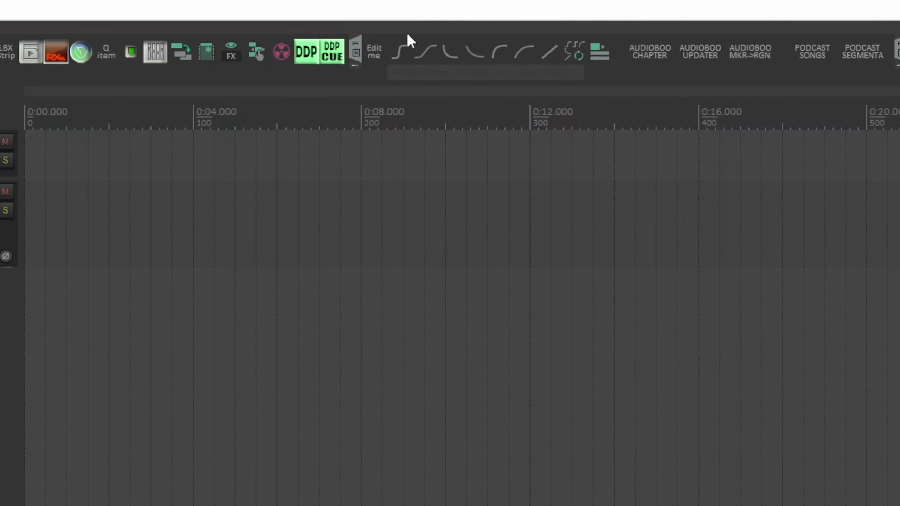
Step: Open the TUTORIAL floating toolbar from the toolbar context menu
{"action": "right_click", "coordinate": [381, 39]}
{"action": "mouse_move", "coordinate": [405, 68]}
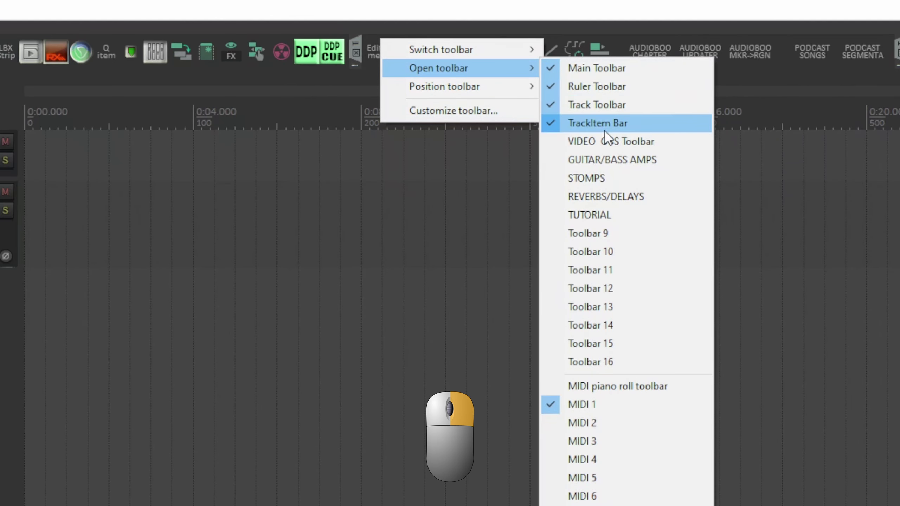
{"action": "left_click", "coordinate": [602, 215]}
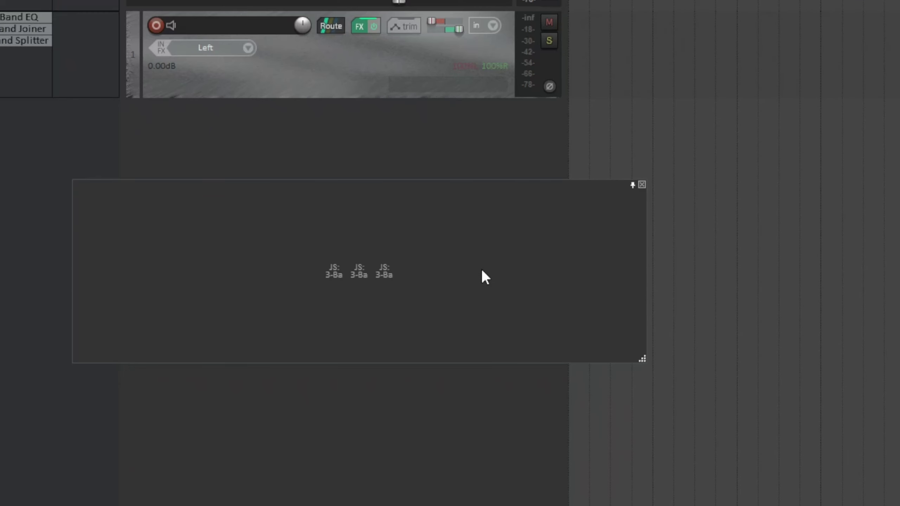
Step: Customize the TUTORIAL toolbar and bring up editing options for its 3-Band EQ entry
{"action": "right_click", "coordinate": [482, 271]}
{"action": "left_click", "coordinate": [524, 343]}
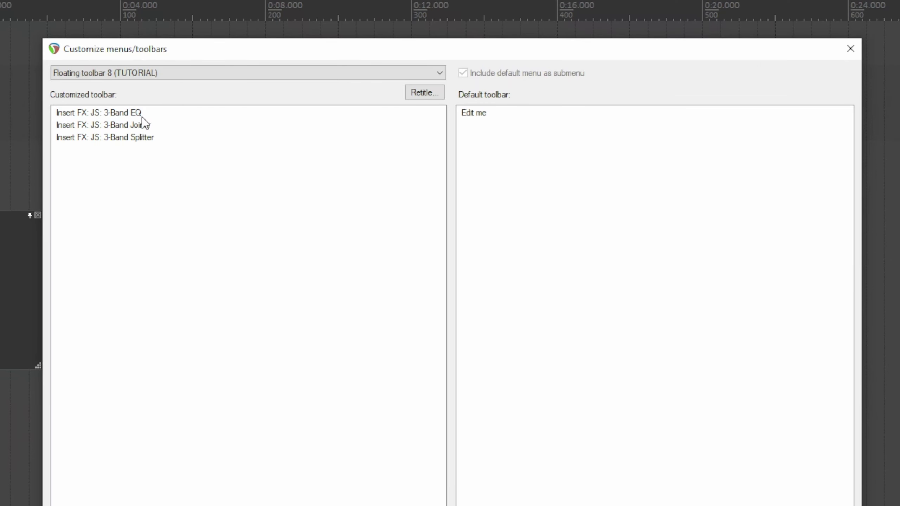
{"action": "left_click", "coordinate": [142, 117]}
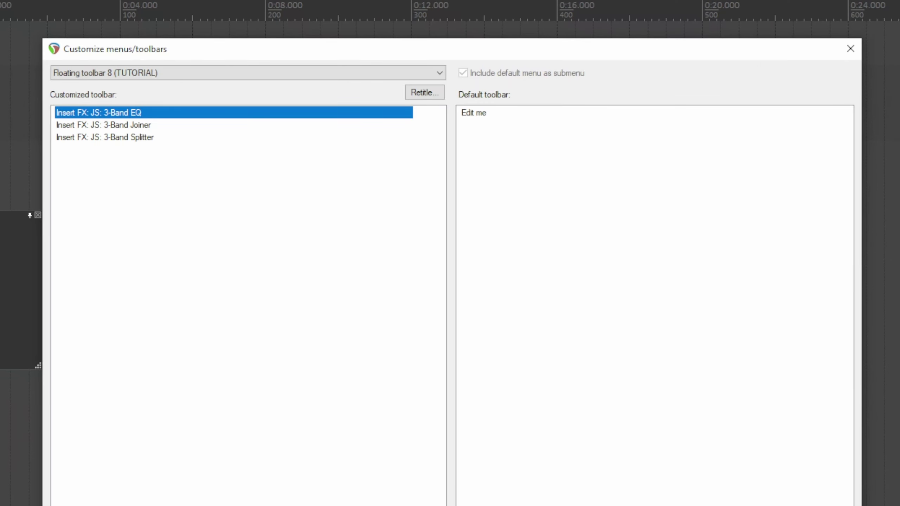
{"action": "right_click", "coordinate": [220, 114]}
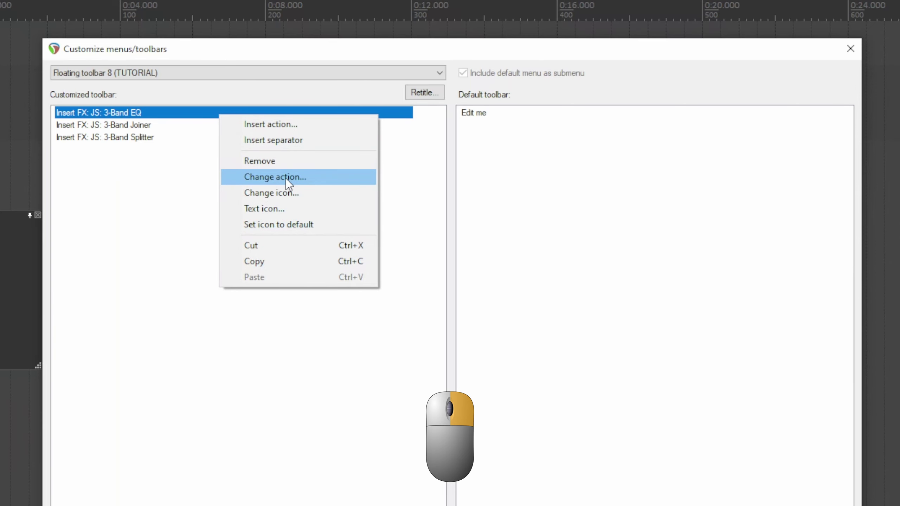
Step: Assign the 3-Band EQ button its screenshot icon, filtering icons by 'tuto', and save
{"action": "left_click", "coordinate": [291, 194]}
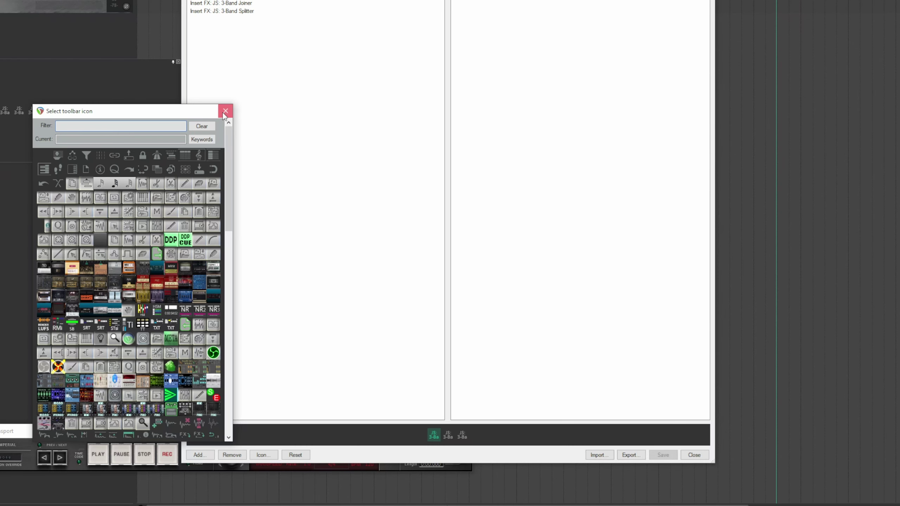
{"action": "left_click", "coordinate": [225, 111]}
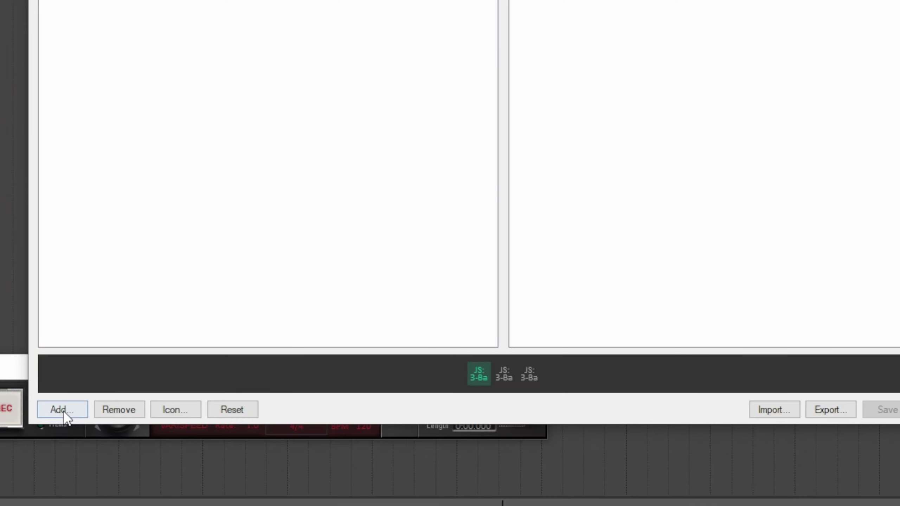
{"action": "left_click", "coordinate": [176, 411]}
{"action": "left_click", "coordinate": [211, 450]}
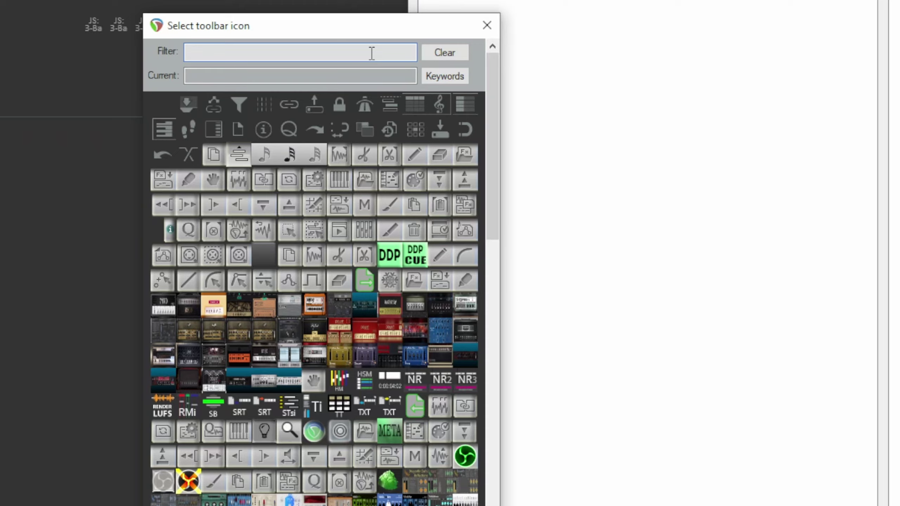
{"action": "type", "text": "tuto"}
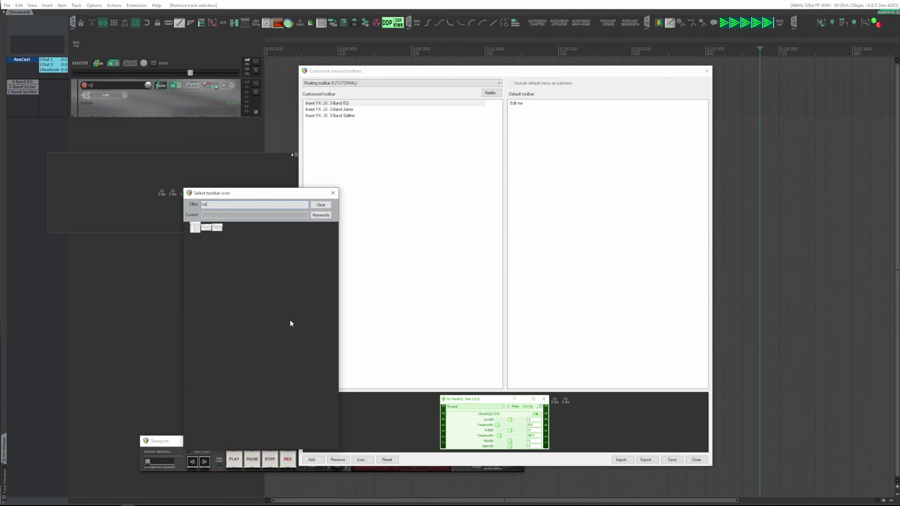
{"action": "left_click", "coordinate": [672, 460]}
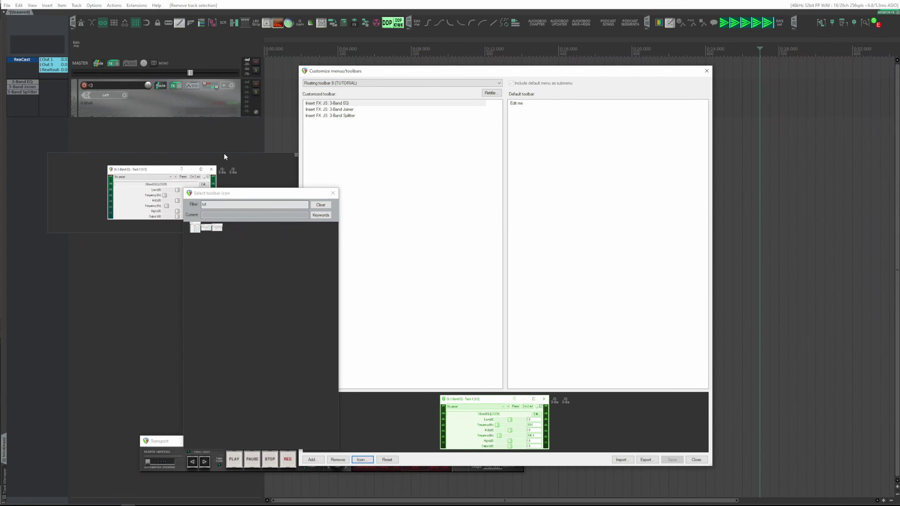
Step: Give the 3-Band Joiner and 3-Band Splitter entries their screenshot icons and save
{"action": "left_click", "coordinate": [329, 110]}
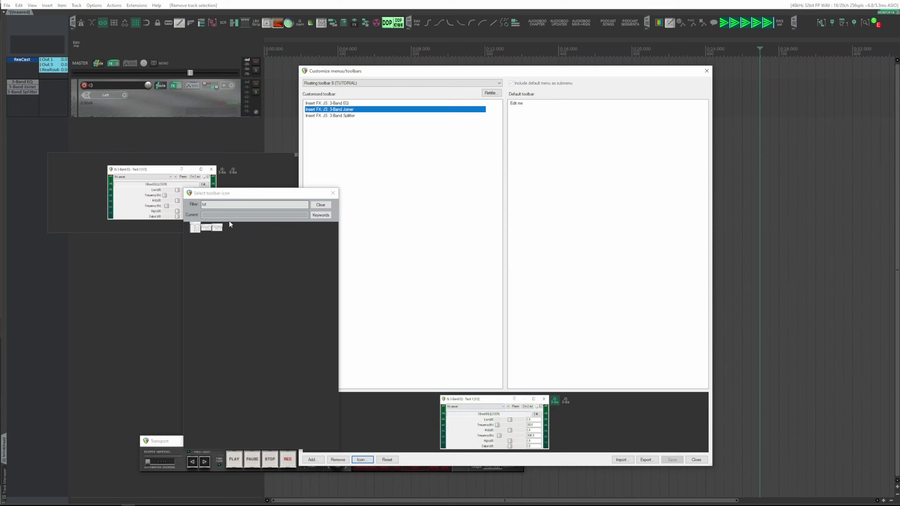
{"action": "left_click", "coordinate": [201, 230]}
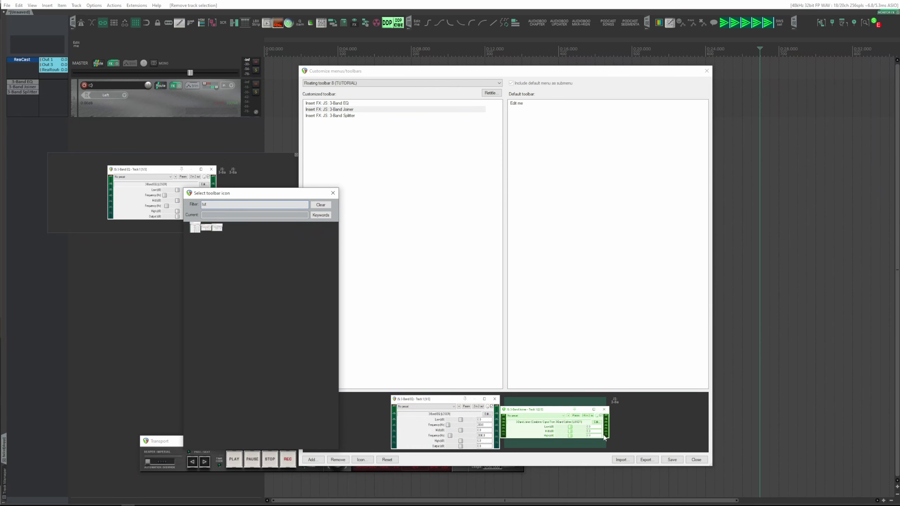
{"action": "left_click", "coordinate": [671, 461]}
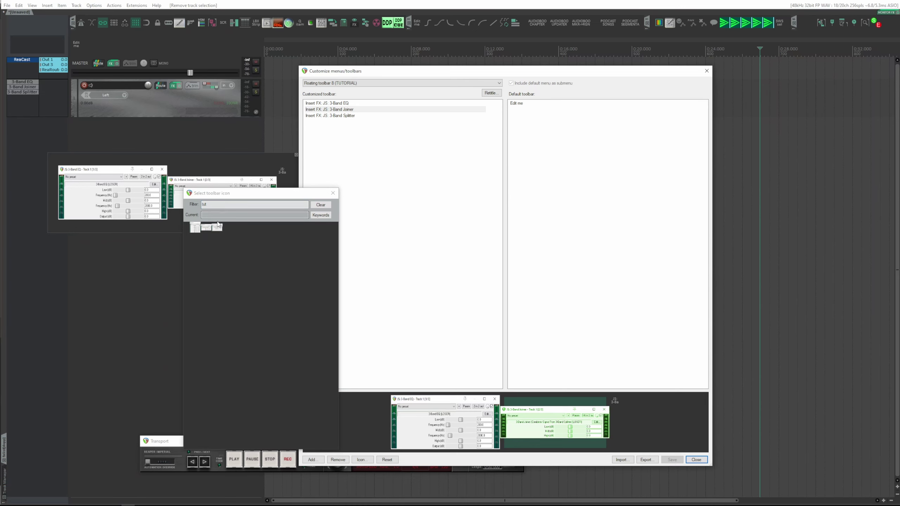
{"action": "left_click", "coordinate": [330, 116]}
{"action": "left_click", "coordinate": [218, 227]}
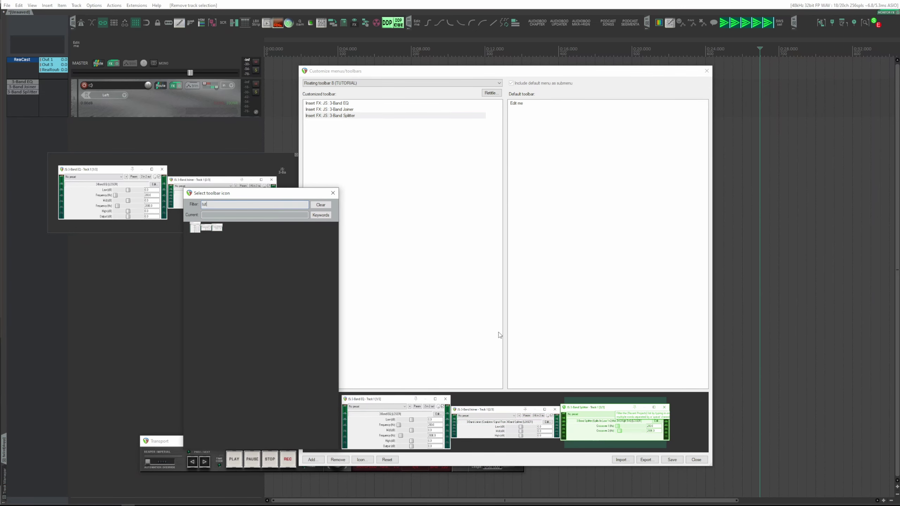
{"action": "left_click", "coordinate": [672, 460]}
Step: Close the icon picker and customization window, then widen the floating toolbar to show all three icons
{"action": "left_click", "coordinate": [332, 193]}
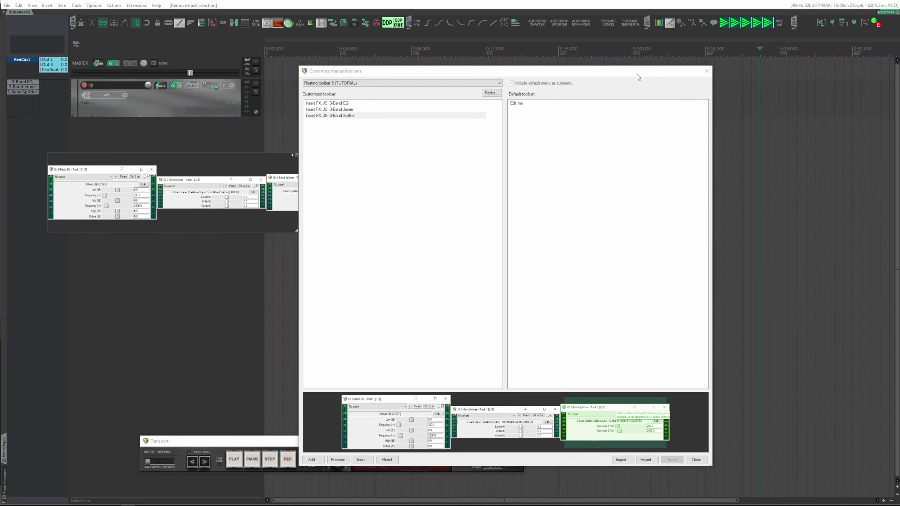
{"action": "left_click", "coordinate": [706, 71]}
{"action": "left_click_drag", "start_coordinate": [296, 231], "coordinate": [415, 231]}
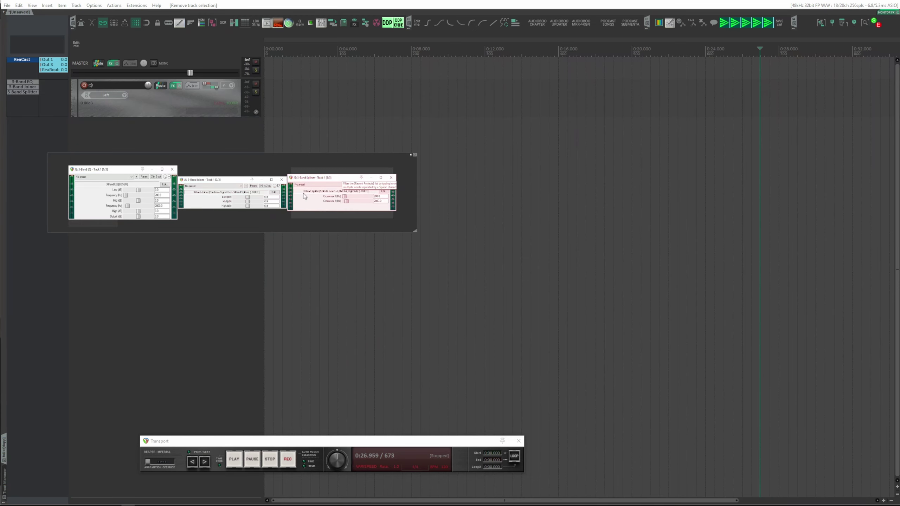
Step: Insert the 3-Band EQ, Joiner and Splitter onto Track 1 from the toolbar, then close the Splitter window
{"action": "left_click", "coordinate": [148, 109]}
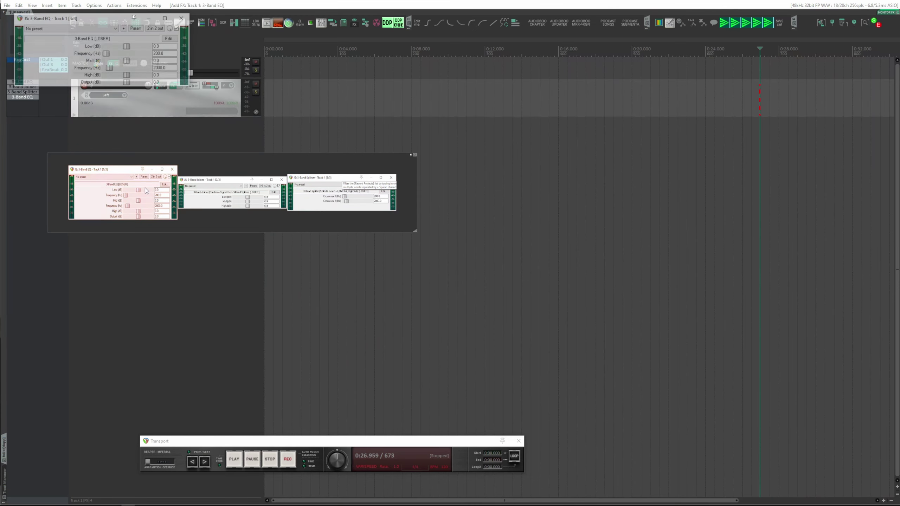
{"action": "left_click", "coordinate": [204, 202]}
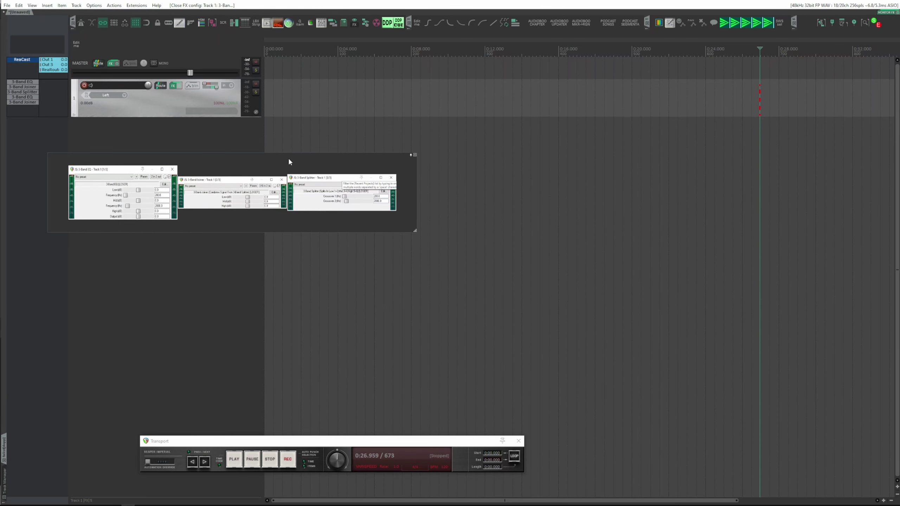
{"action": "left_click", "coordinate": [340, 193]}
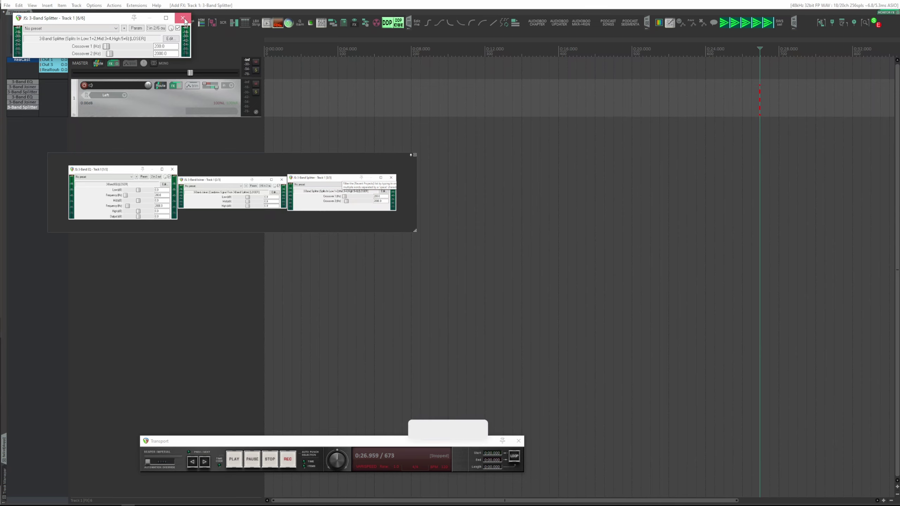
{"action": "left_click", "coordinate": [183, 18]}
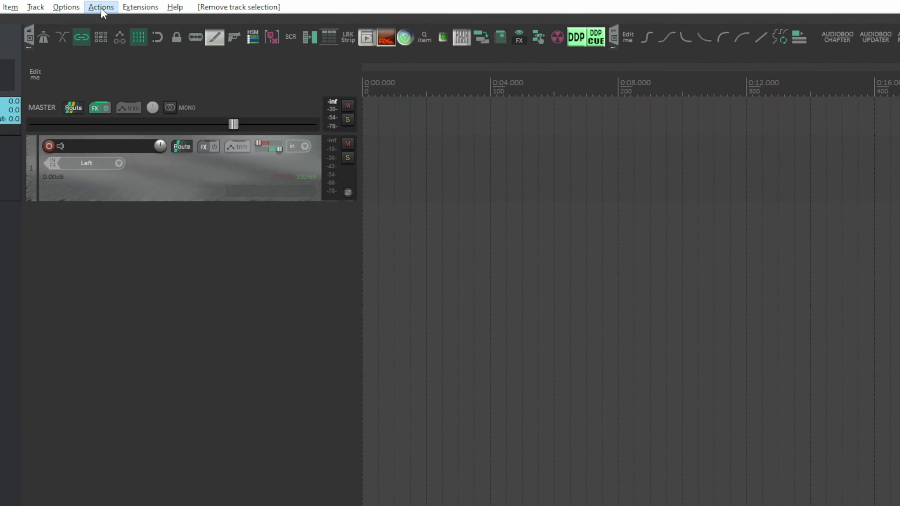
Step: Filter the action list for 'toolbar' and assign Ctrl+Num5 to 'Toolbar: Open/close toolbar 8'
{"action": "left_click", "coordinate": [114, 5]}
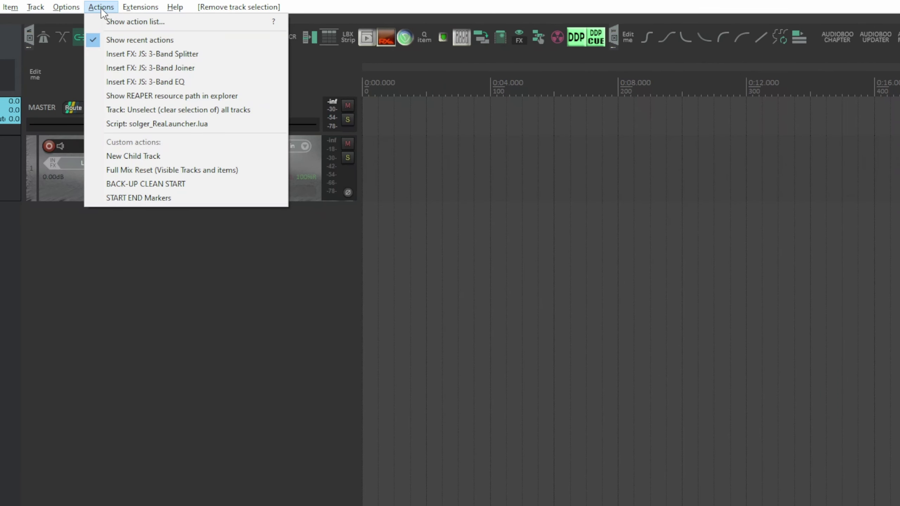
{"action": "left_click", "coordinate": [104, 21]}
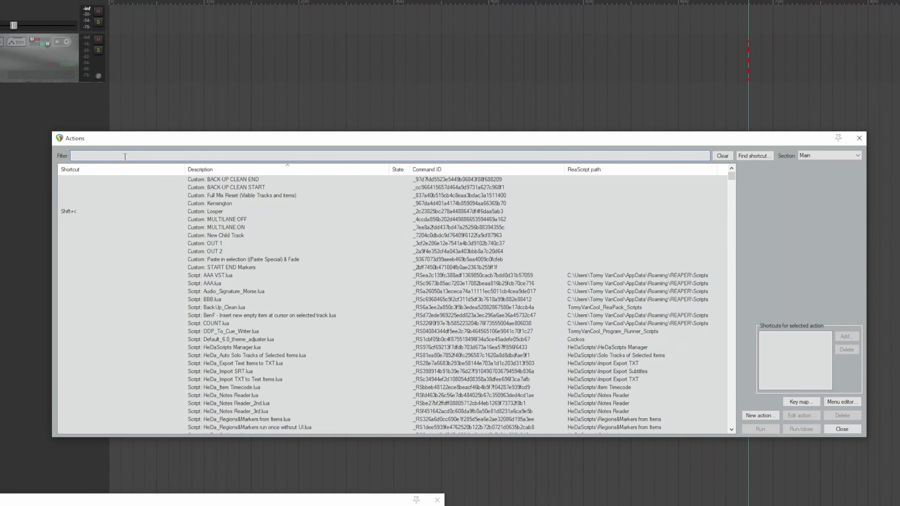
{"action": "type", "text": "toolbar"}
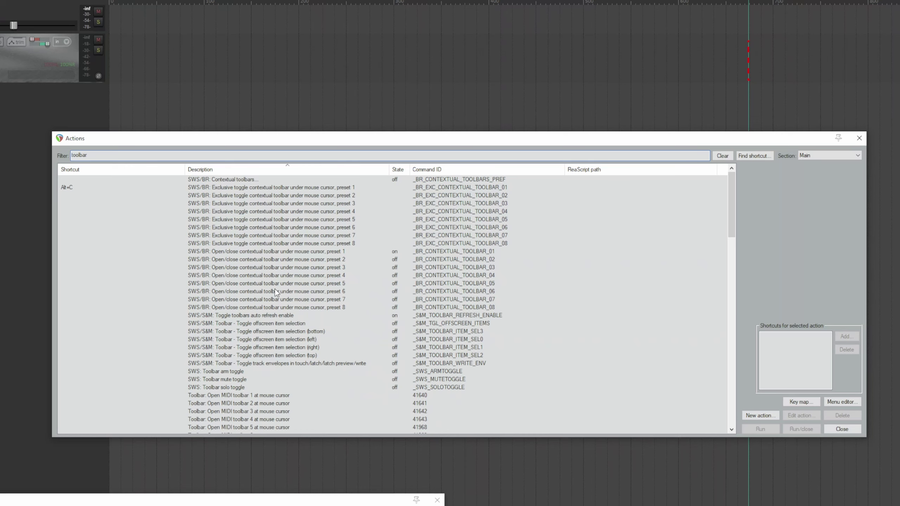
{"action": "scroll", "coordinate": [275, 290], "scroll_direction": "down", "scroll_amount": 9}
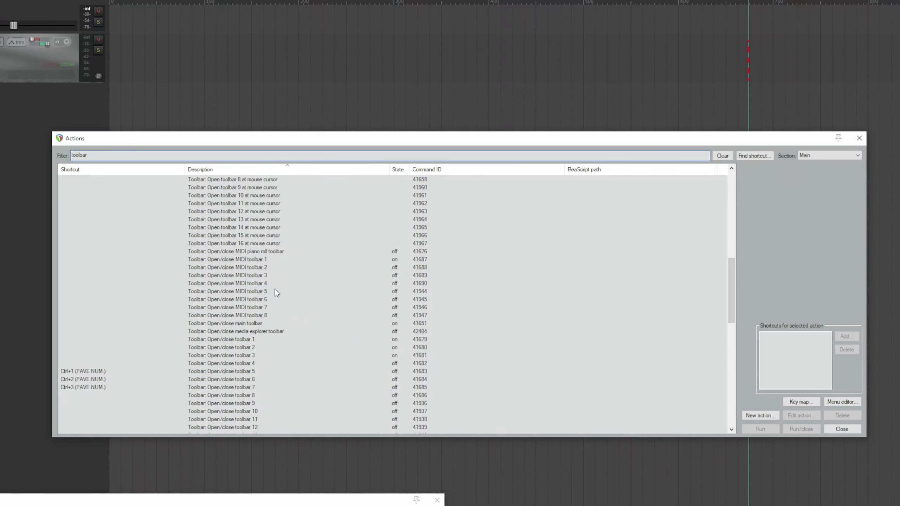
{"action": "scroll", "coordinate": [275, 289], "scroll_direction": "down", "scroll_amount": 4}
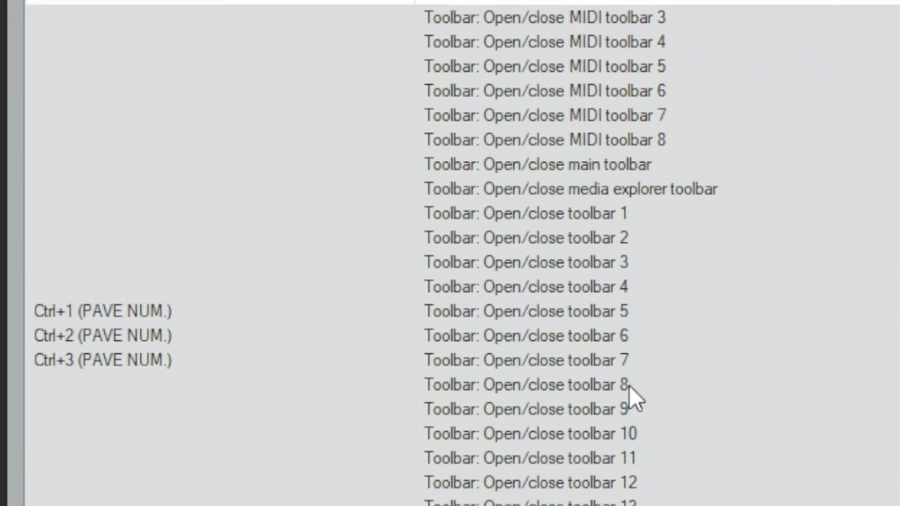
{"action": "left_click", "coordinate": [629, 391]}
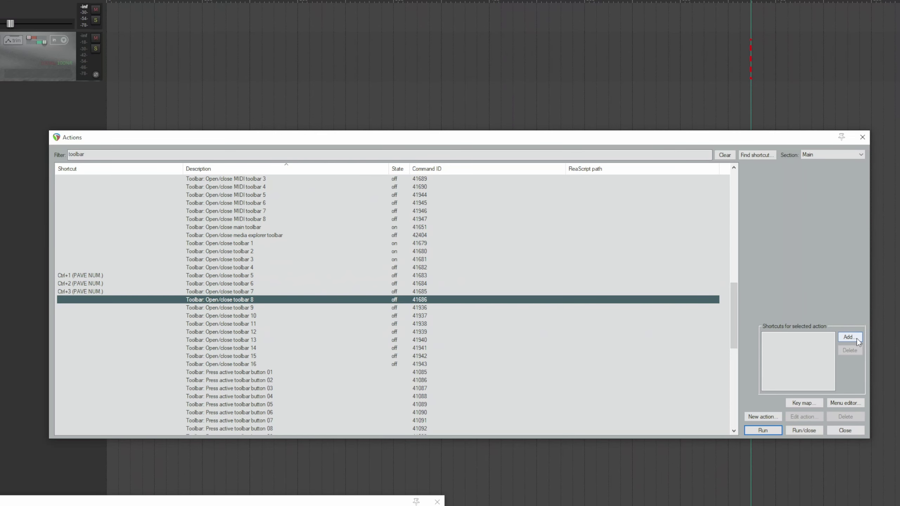
{"action": "left_click", "coordinate": [857, 340]}
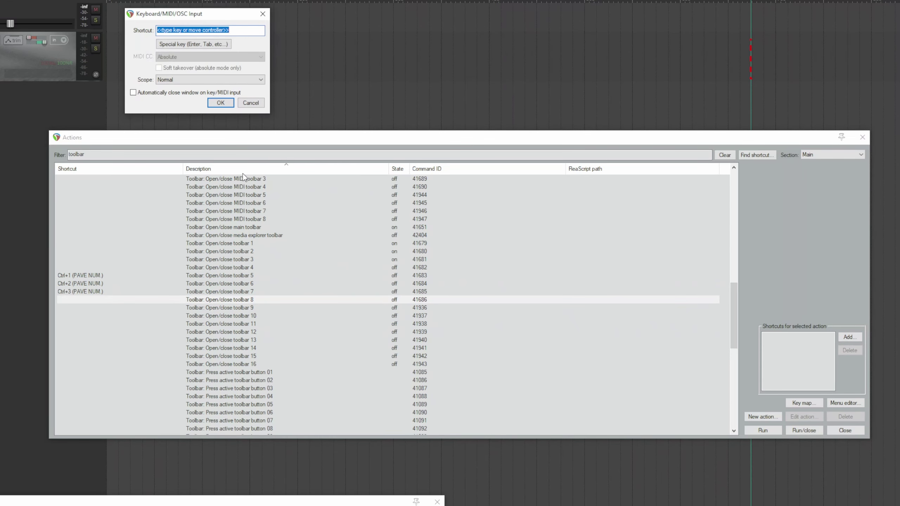
{"action": "key", "text": "ctrl+KP_5"}
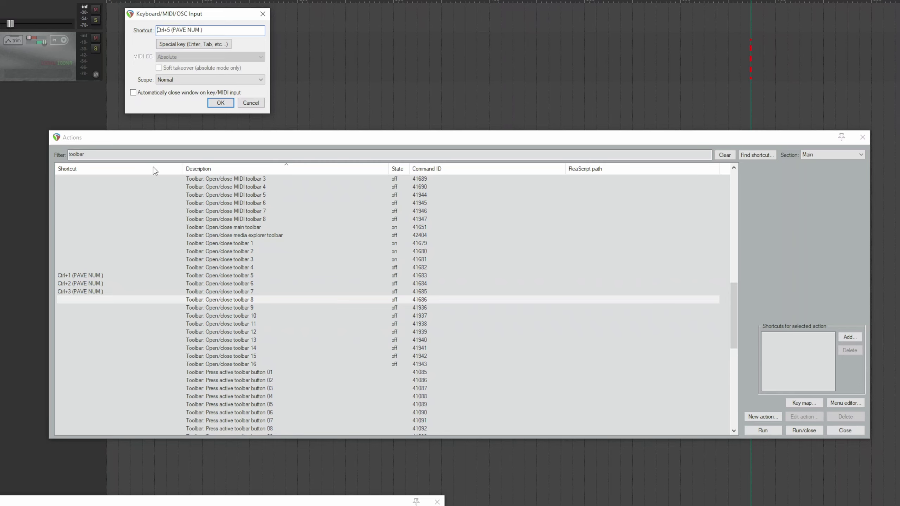
{"action": "left_click", "coordinate": [224, 103]}
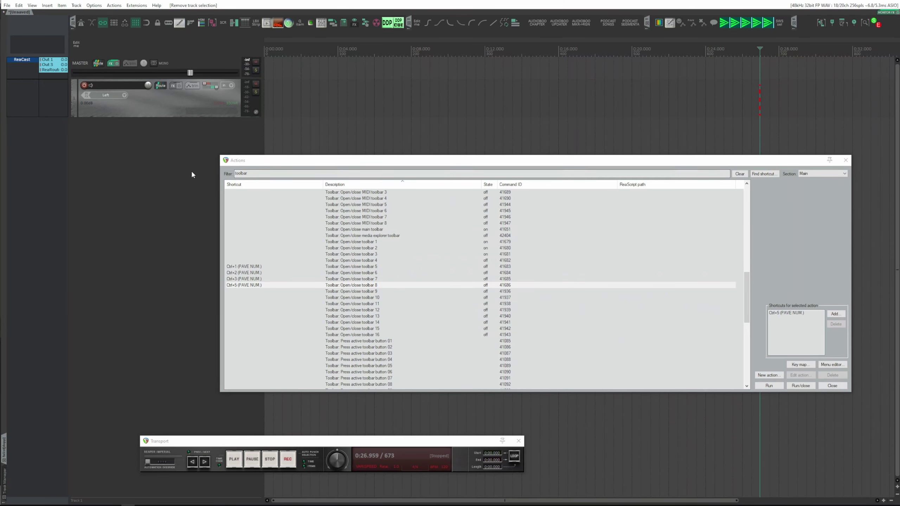
Step: Toggle floating toolbar 8 off and on with the Ctrl+Num5 shortcut
{"action": "key", "text": "ctrl+5"}
{"action": "key", "text": "ctrl+5"}
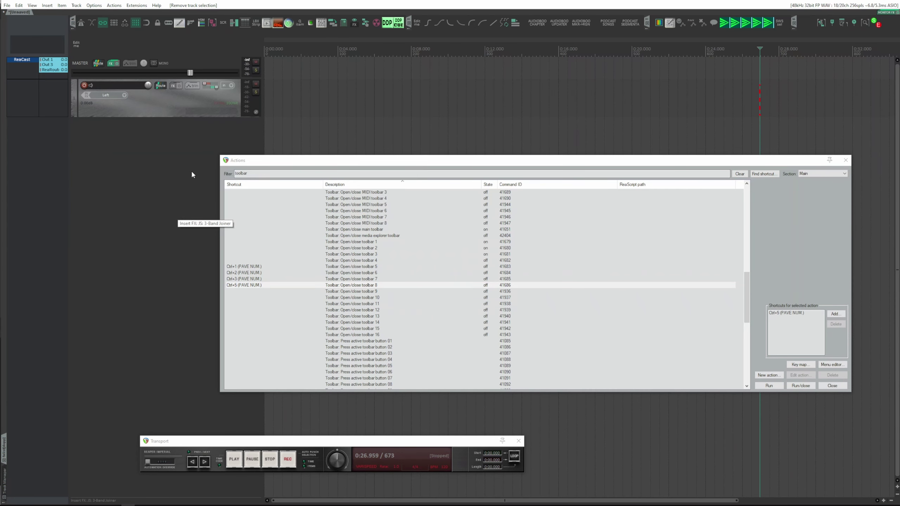
{"action": "key", "text": "ctrl+5"}
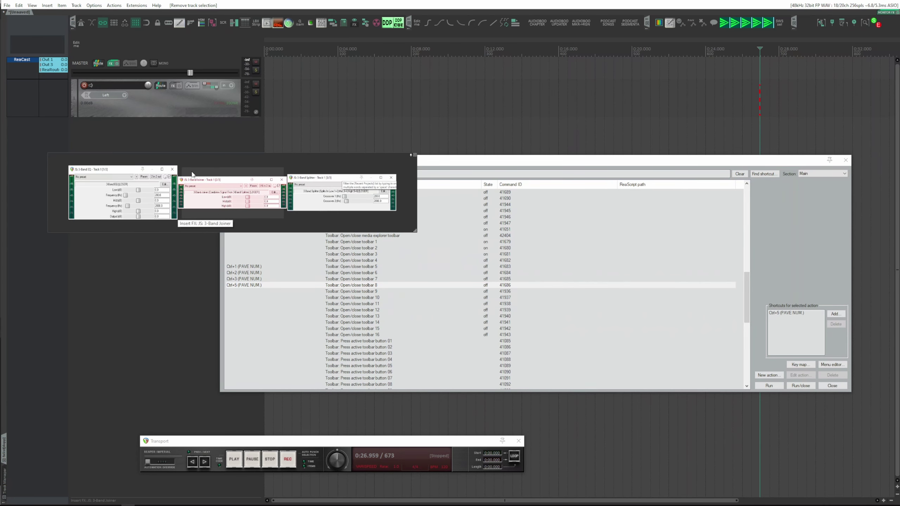
{"action": "key", "text": "ctrl+5"}
{"action": "key", "text": "ctrl+5"}
Step: Add 3-Band EQ, Joiner and Splitter to Track 1 from the toolbar, closing each FX window
{"action": "left_click", "coordinate": [157, 114]}
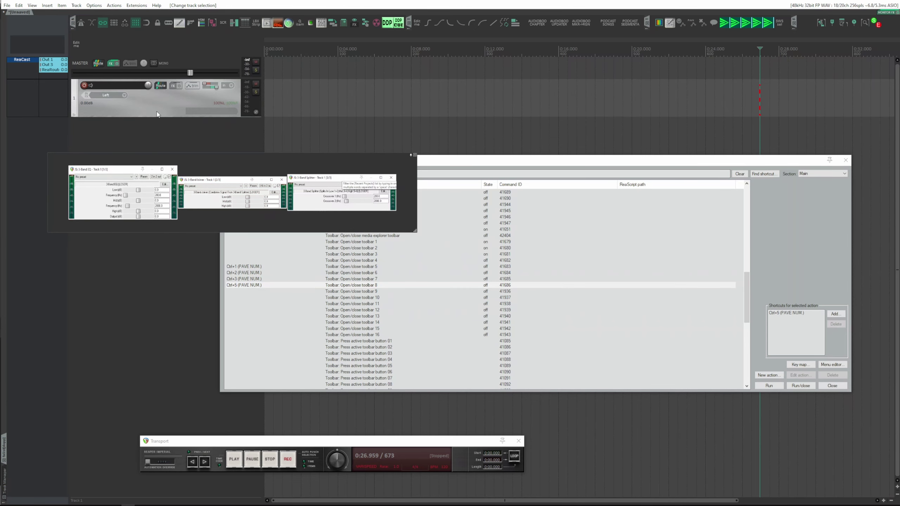
{"action": "left_click", "coordinate": [138, 193]}
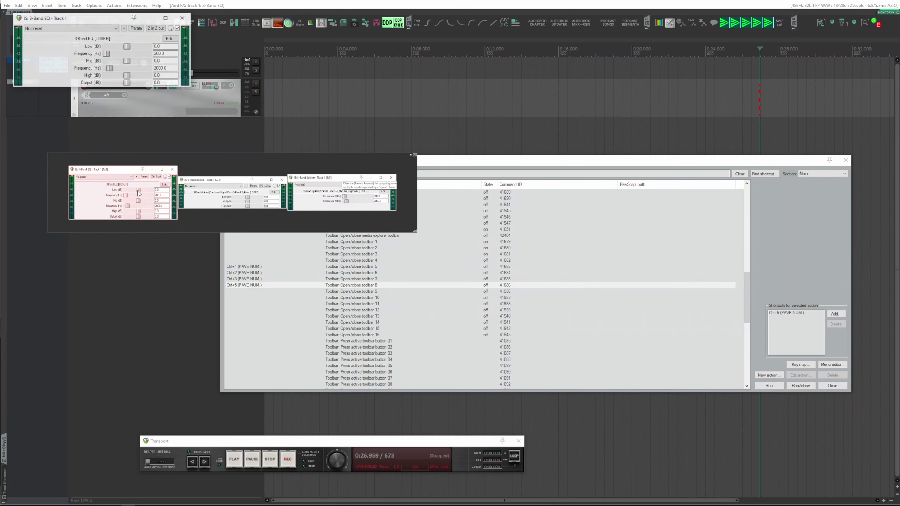
{"action": "left_click", "coordinate": [183, 19]}
{"action": "left_click", "coordinate": [230, 193]}
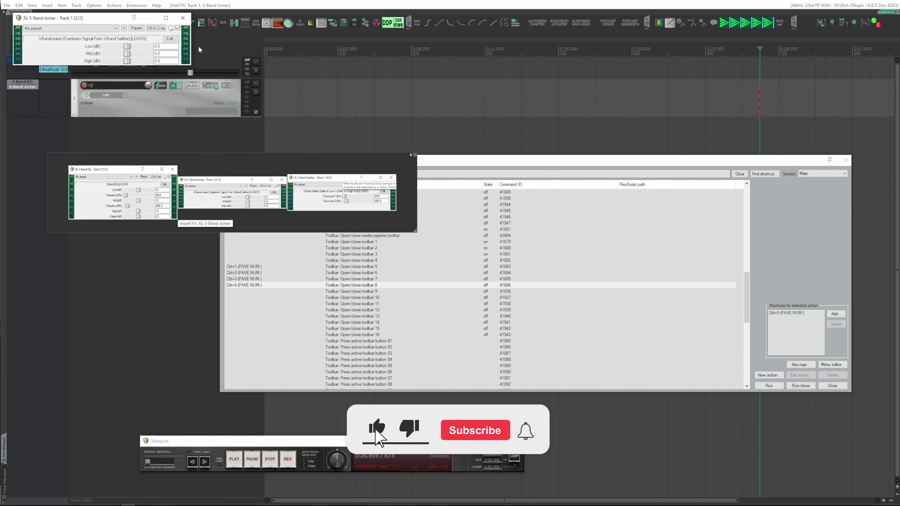
{"action": "left_click", "coordinate": [187, 19]}
{"action": "left_click", "coordinate": [315, 200]}
{"action": "left_click", "coordinate": [184, 17]}
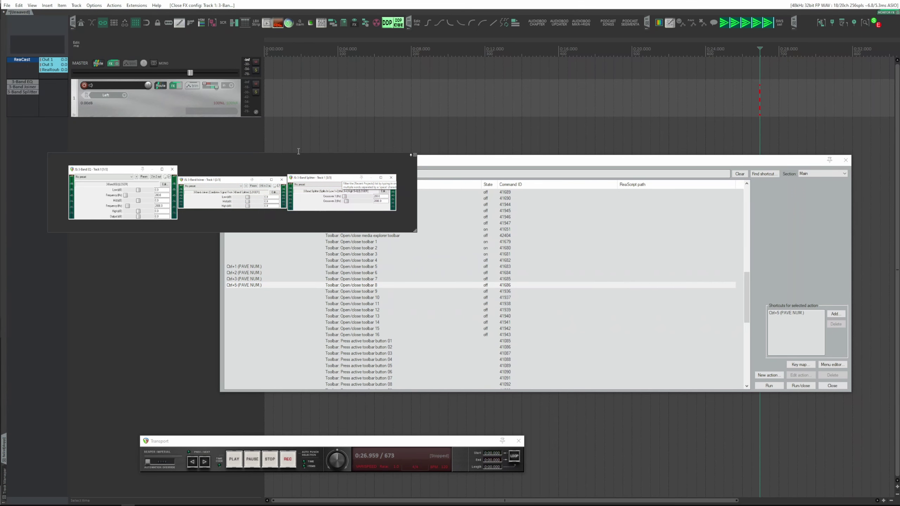